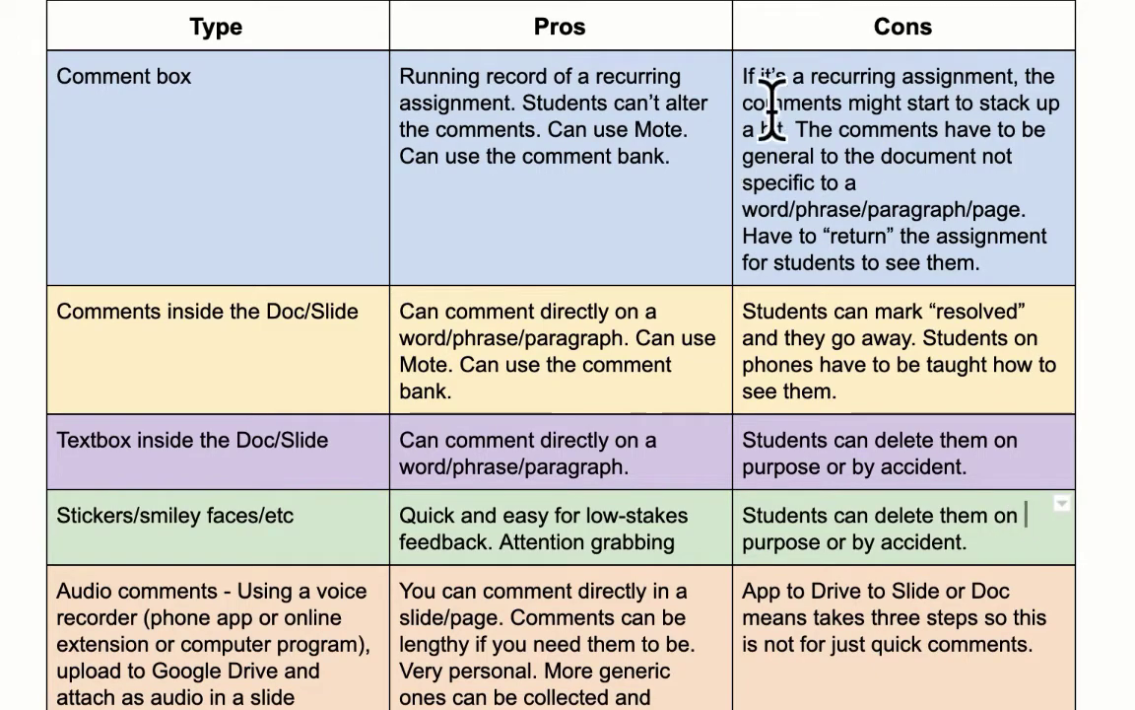
Switch to the MASTER 340 FA2020 class and open Testing Account's Writing Diagnostic submission from the gradebook.
click(778, 20)
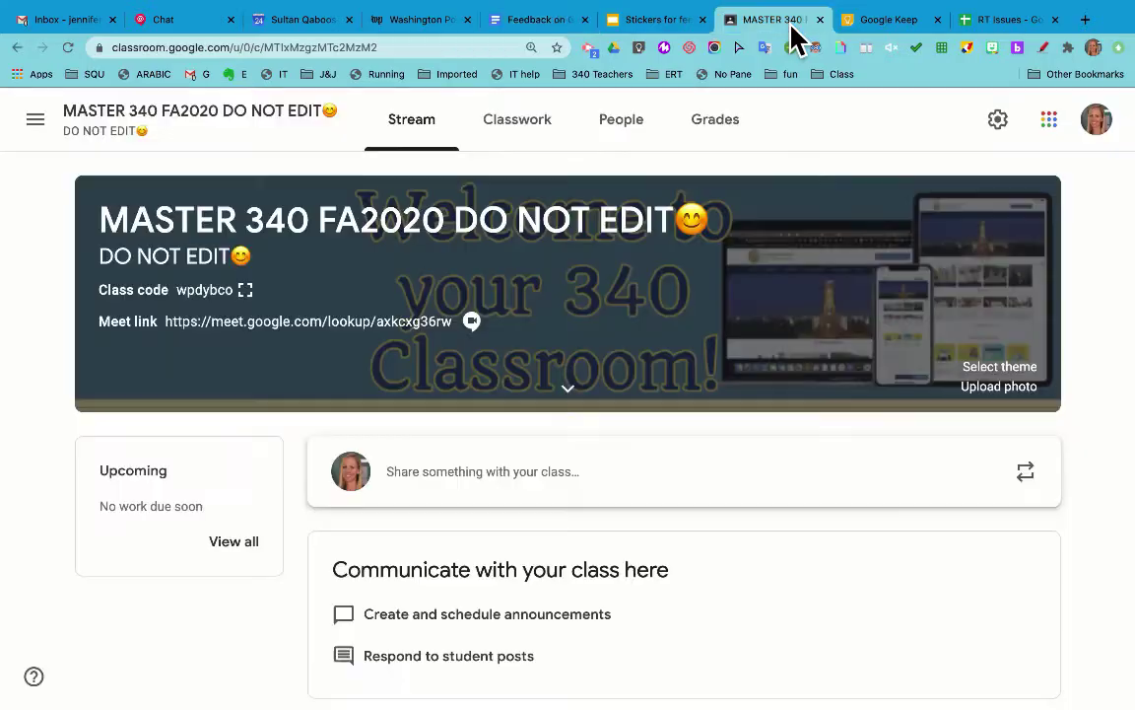
click(726, 145)
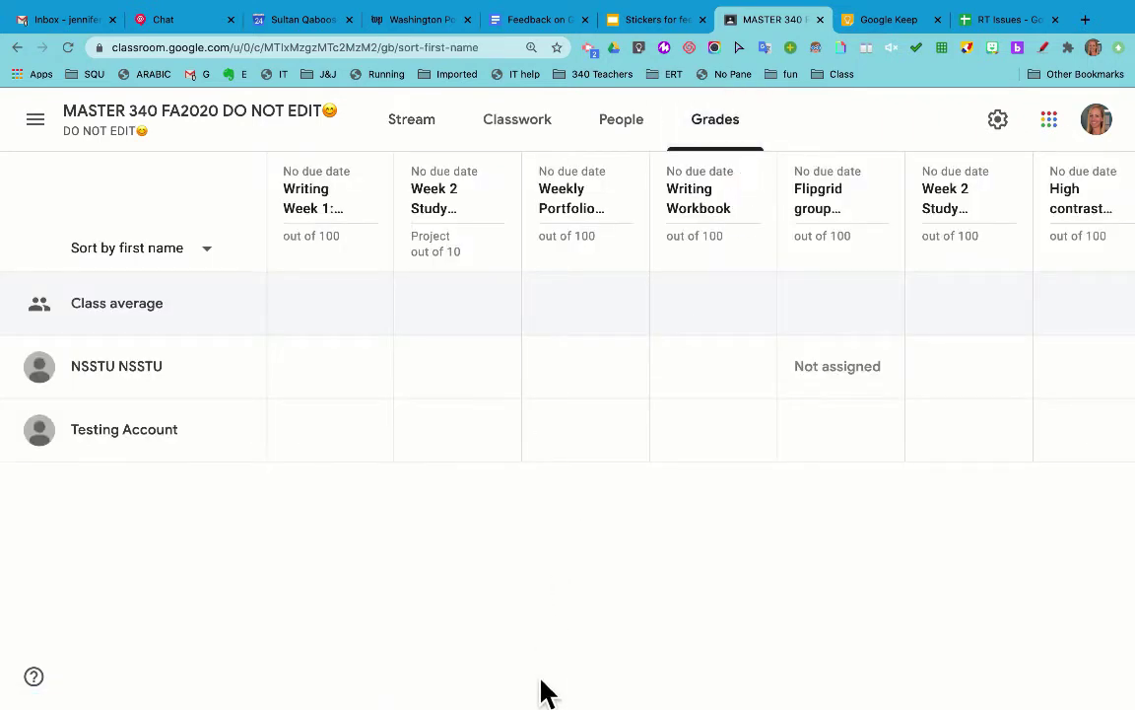
scroll(547, 693, right, 15)
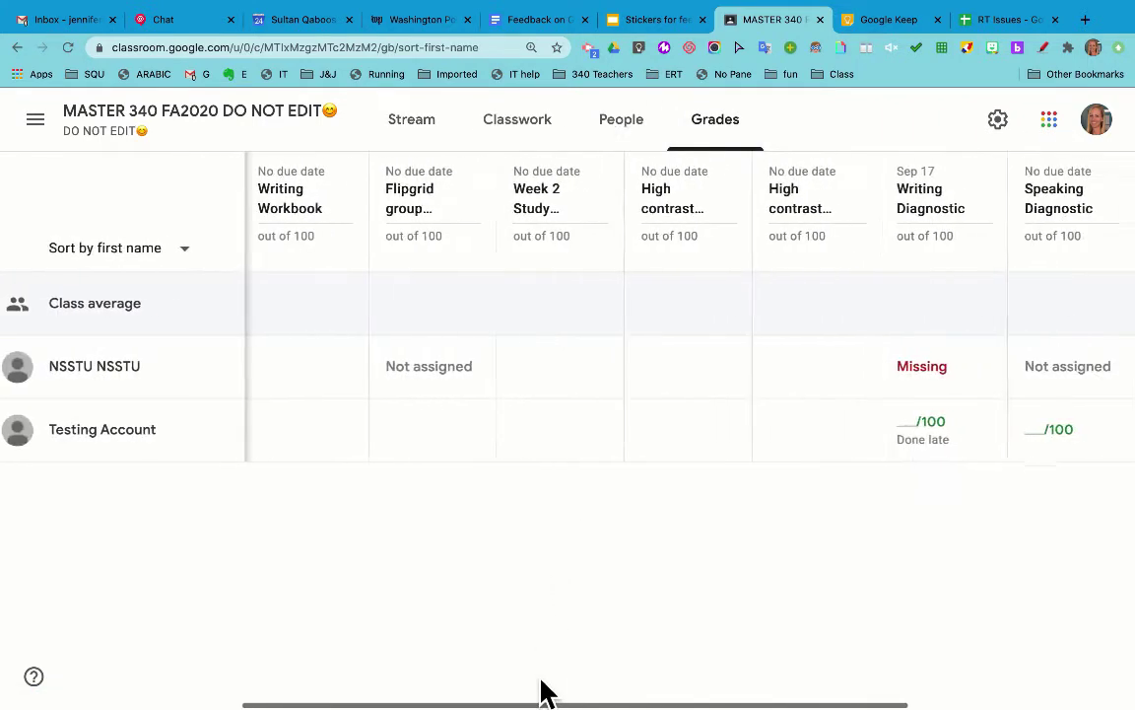
scroll(547, 693, right, 2)
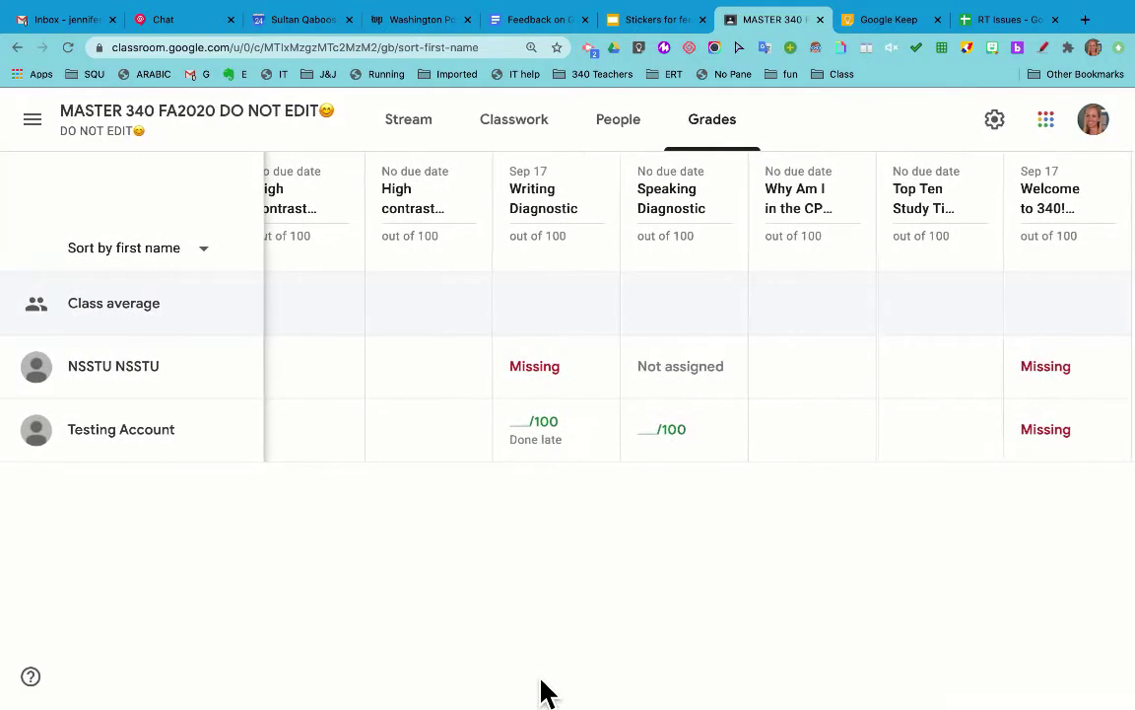
scroll(547, 693, left, 2)
click(652, 436)
click(549, 506)
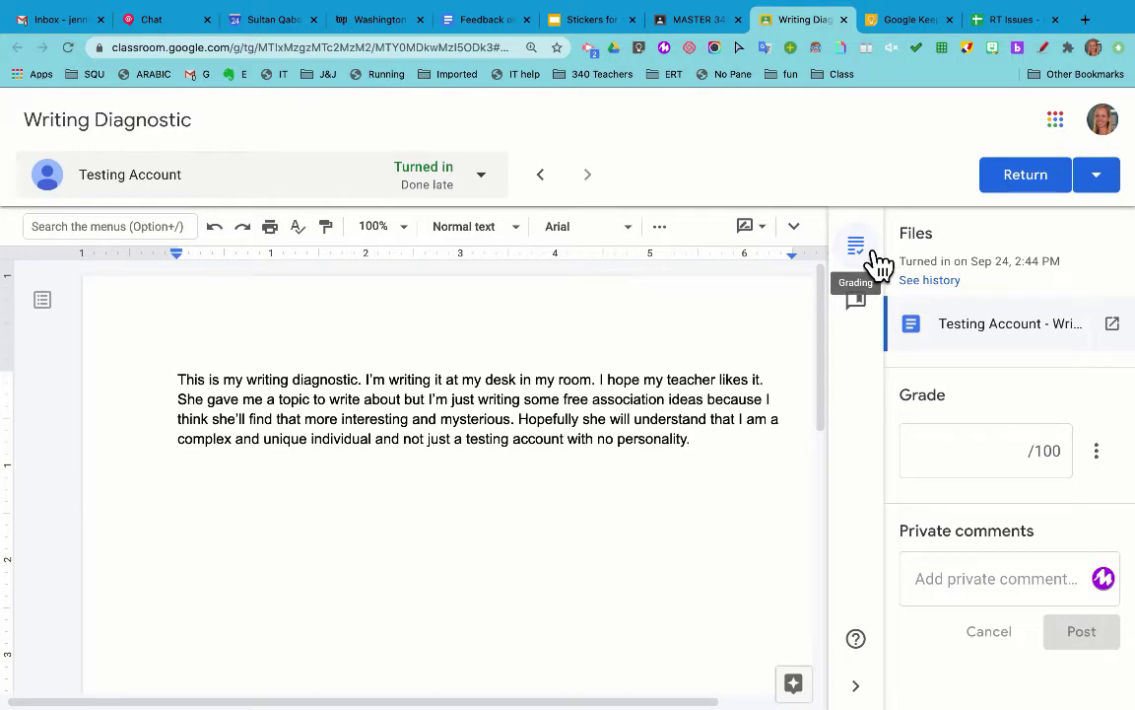
Look at the submission's comment bank and the feedback comparison table, and return to the grading view.
click(873, 318)
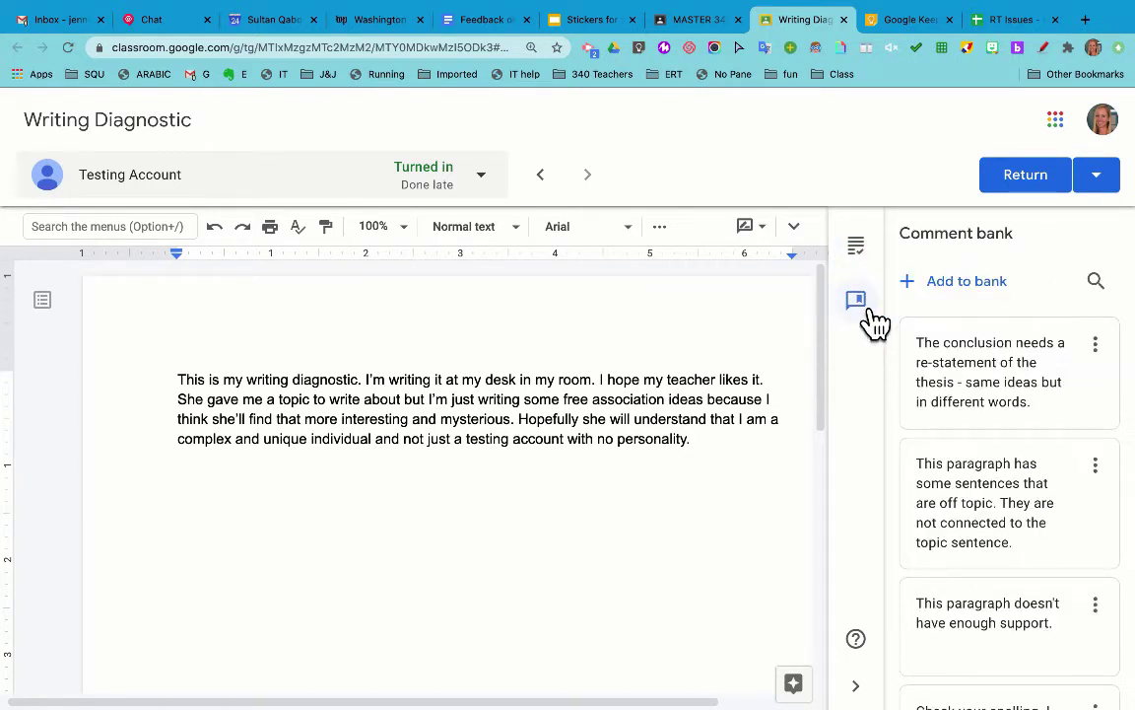
click(871, 250)
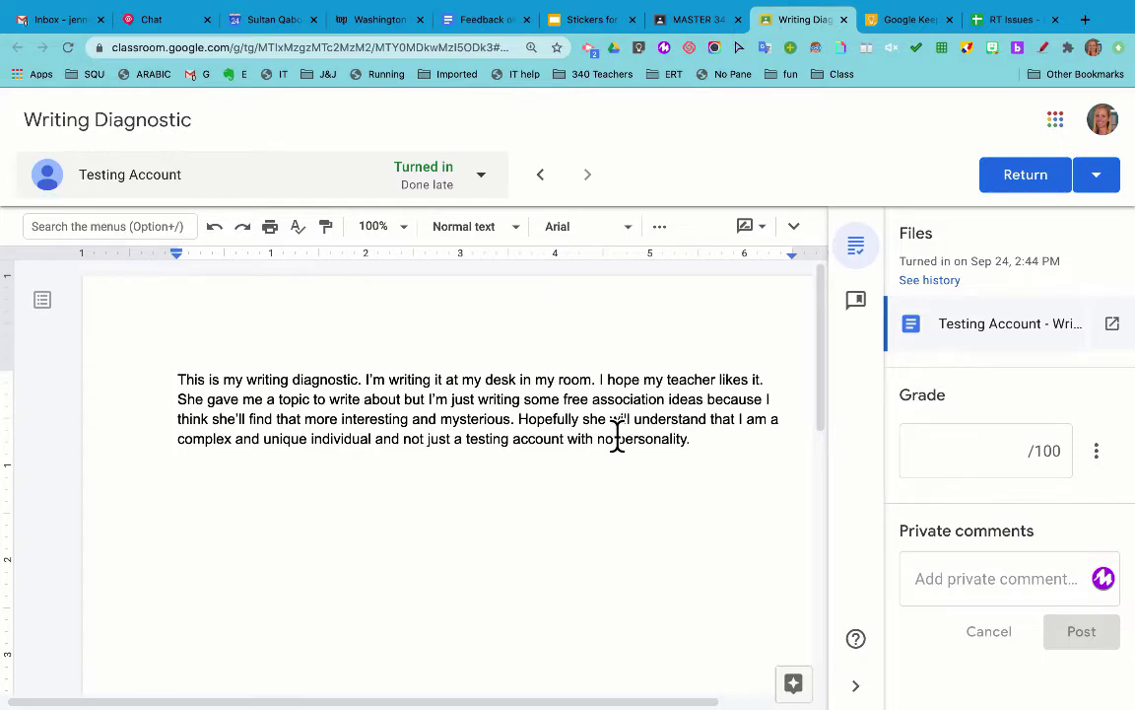
click(489, 22)
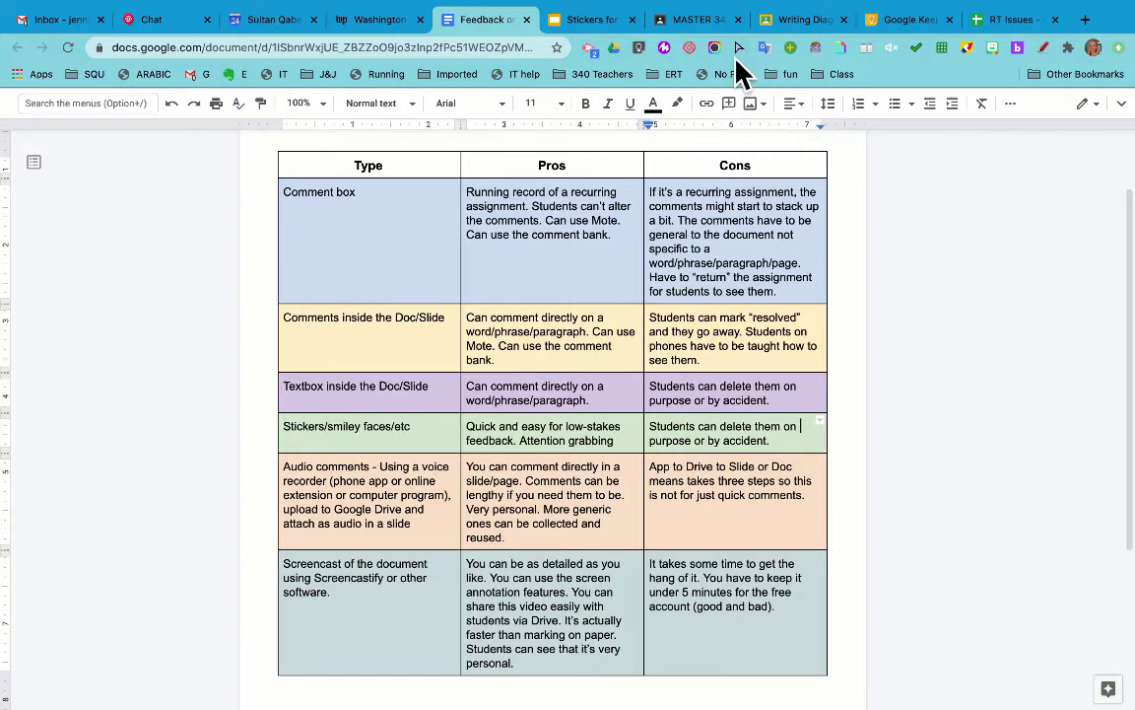
click(803, 21)
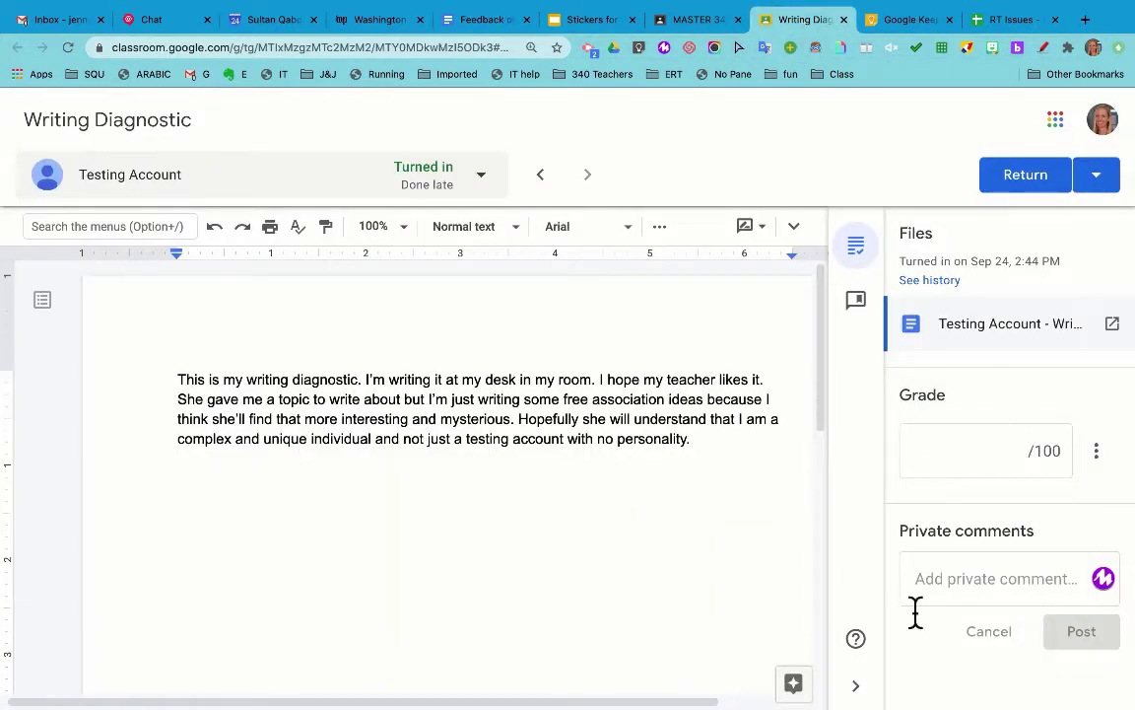
Post the private comment "Hello this is a great writing sample." on the Writing Diagnostic submission.
click(1033, 589)
text(Hello )
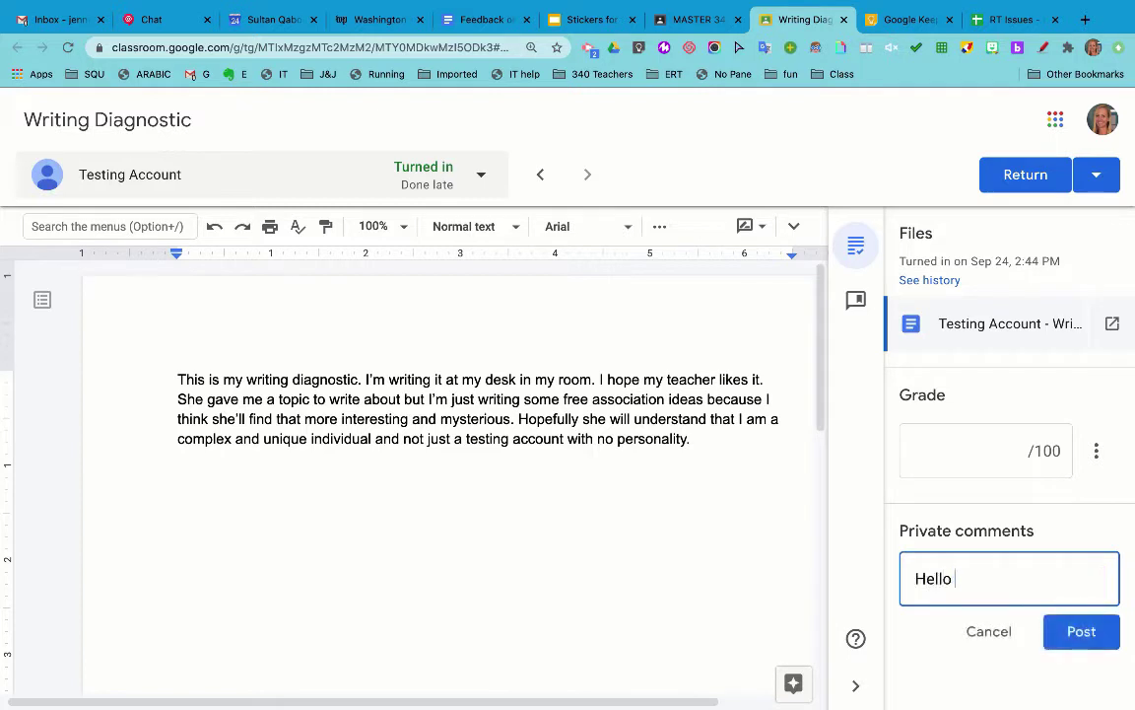
text(this is a great )
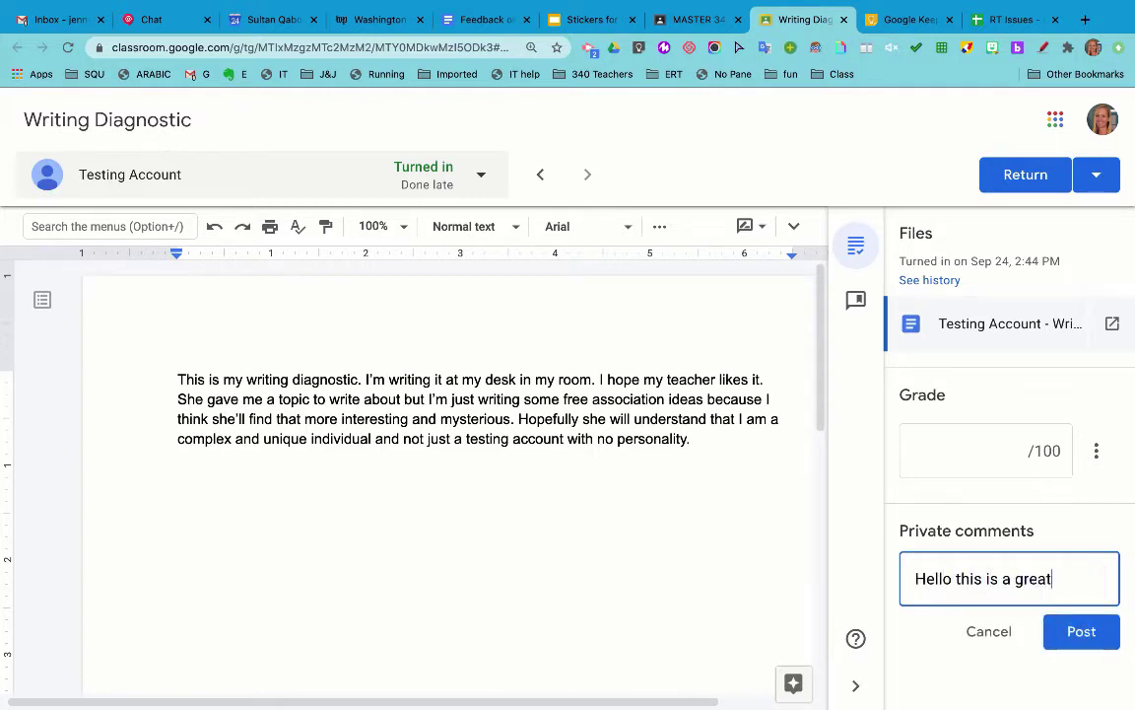
text(writing sample.)
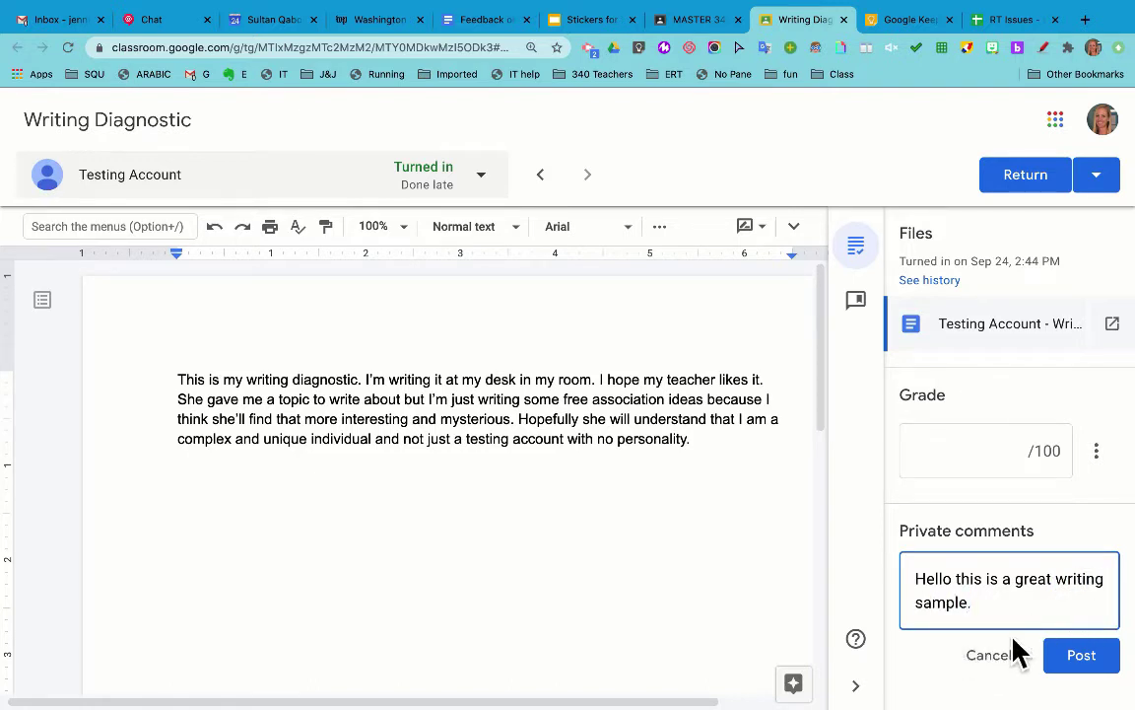
click(1084, 662)
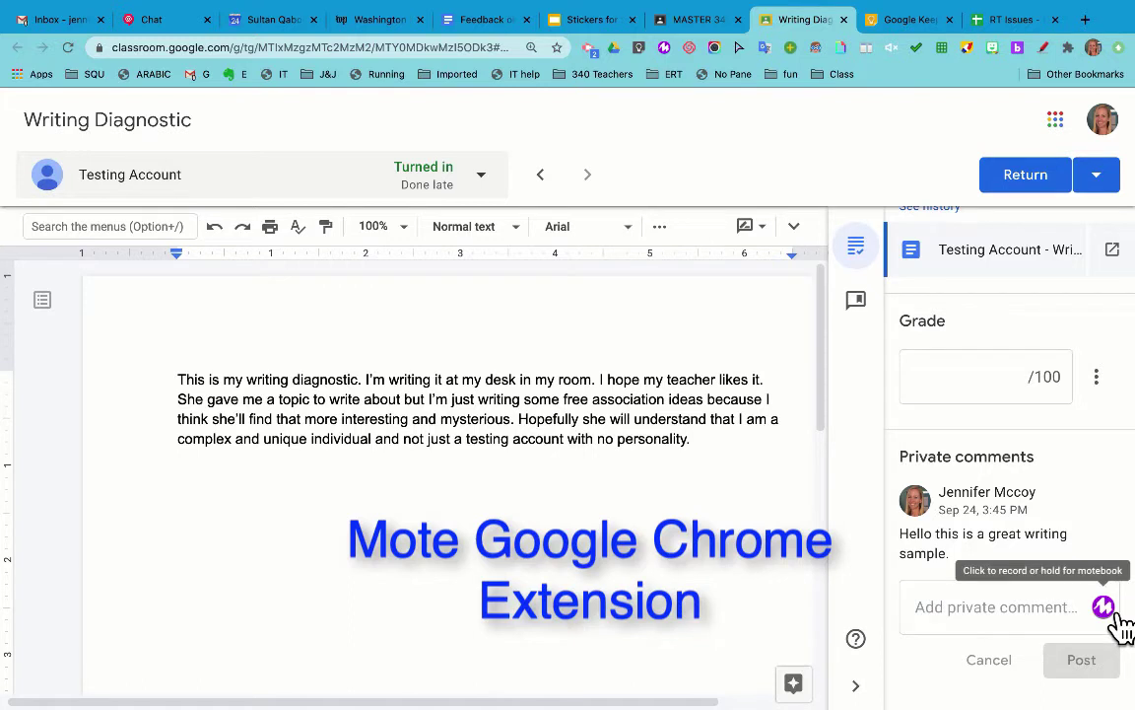
Record a Mote voice note and post it as a private comment on the submission.
click(1106, 608)
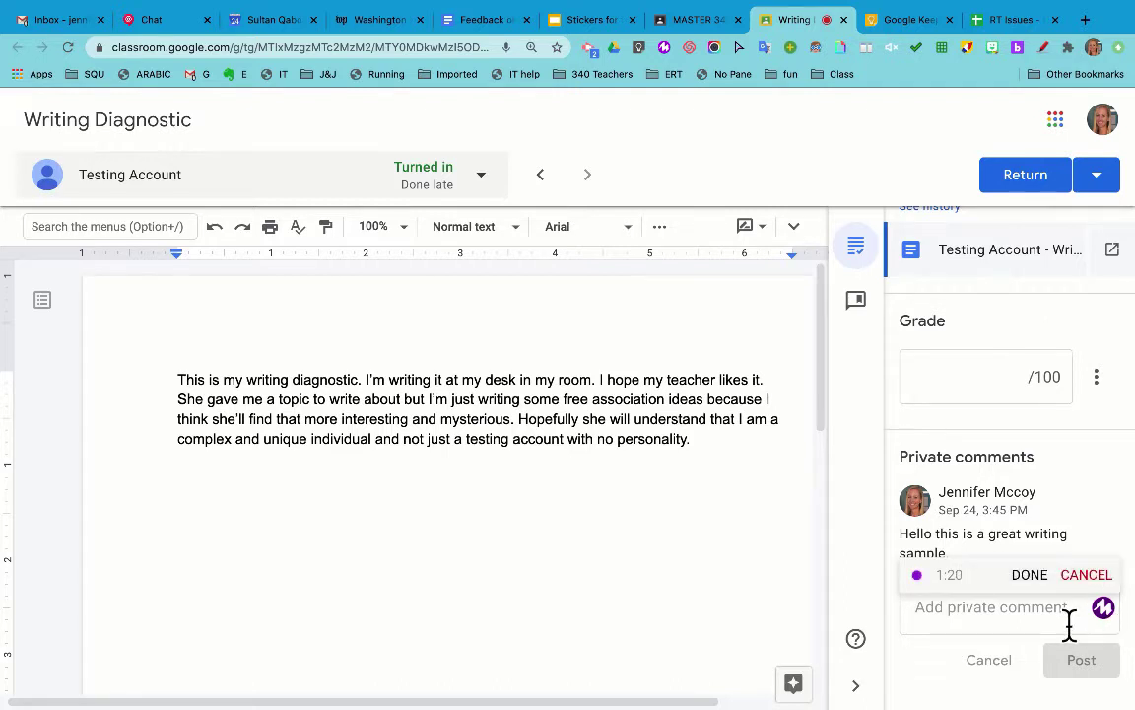
click(1043, 580)
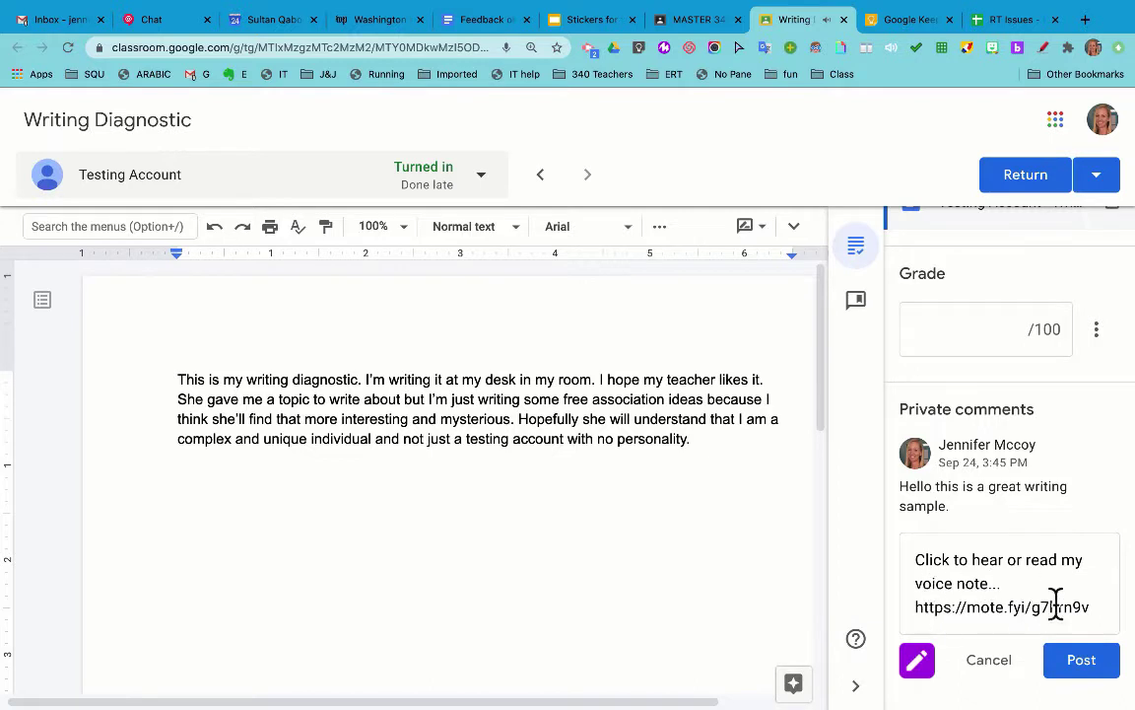
click(1081, 661)
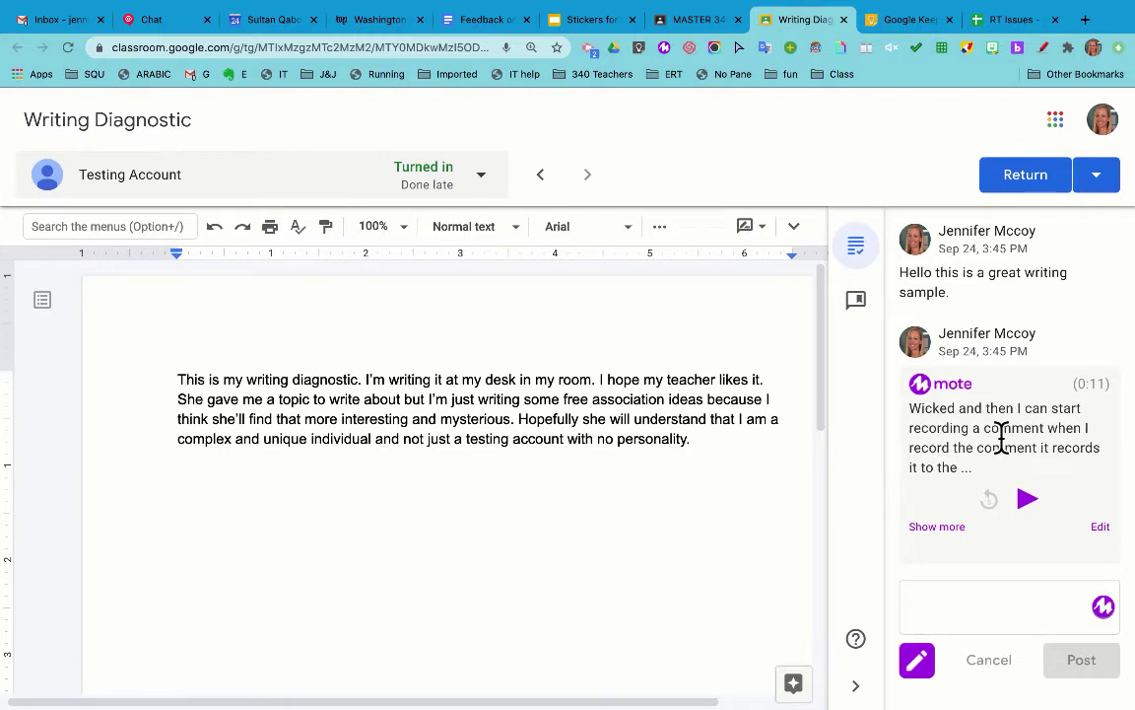
Correct the Mote transcript's opening word to "Click it", save the transcript and close its editor.
click(1101, 528)
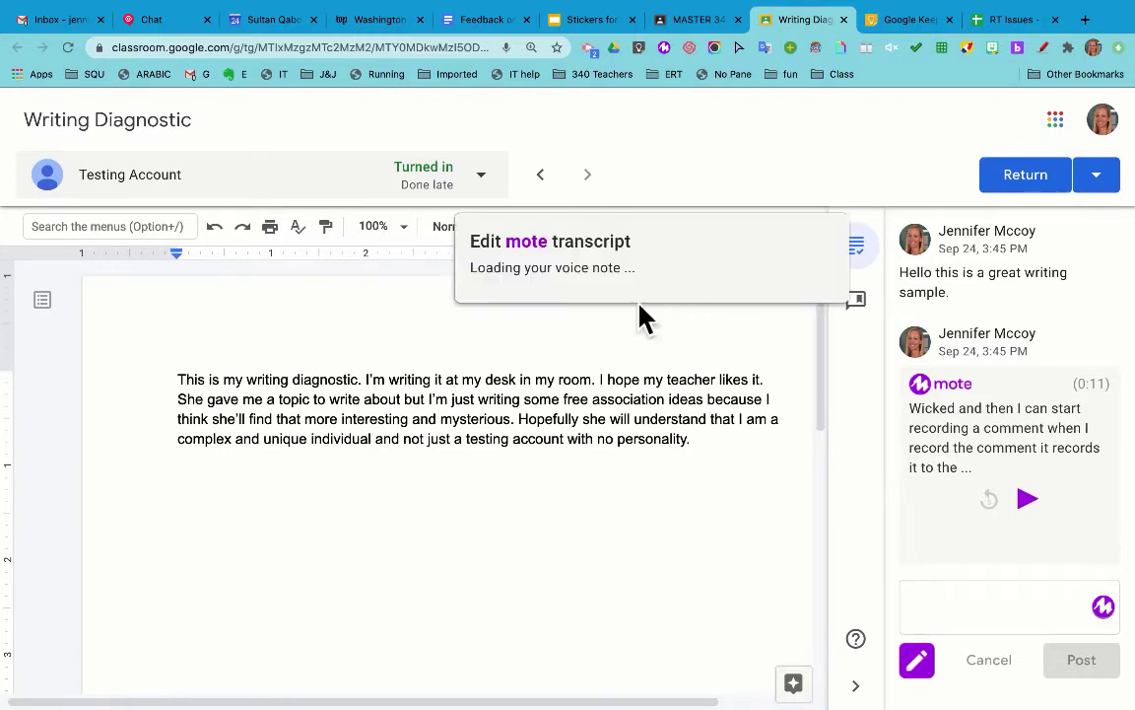
click(528, 282)
key(BackSpace)
key(BackSpace)
key(BackSpace)
key(BackSpace)
key(BackSpace)
key(BackSpace)
text(Click it)
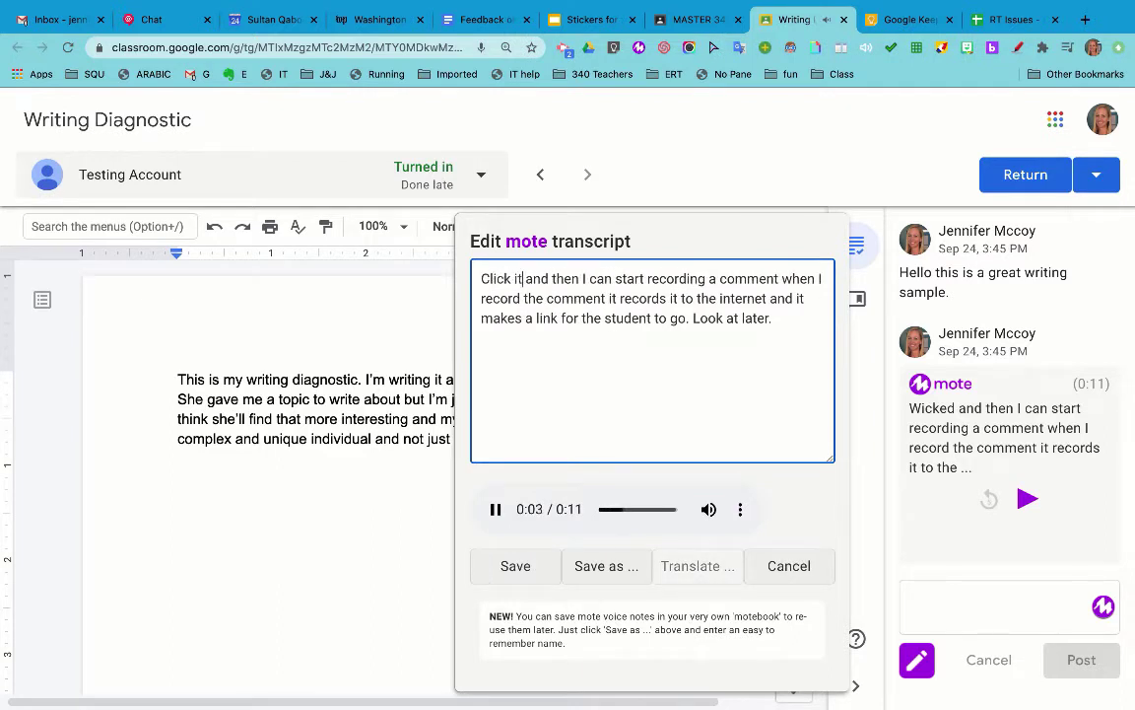
click(532, 568)
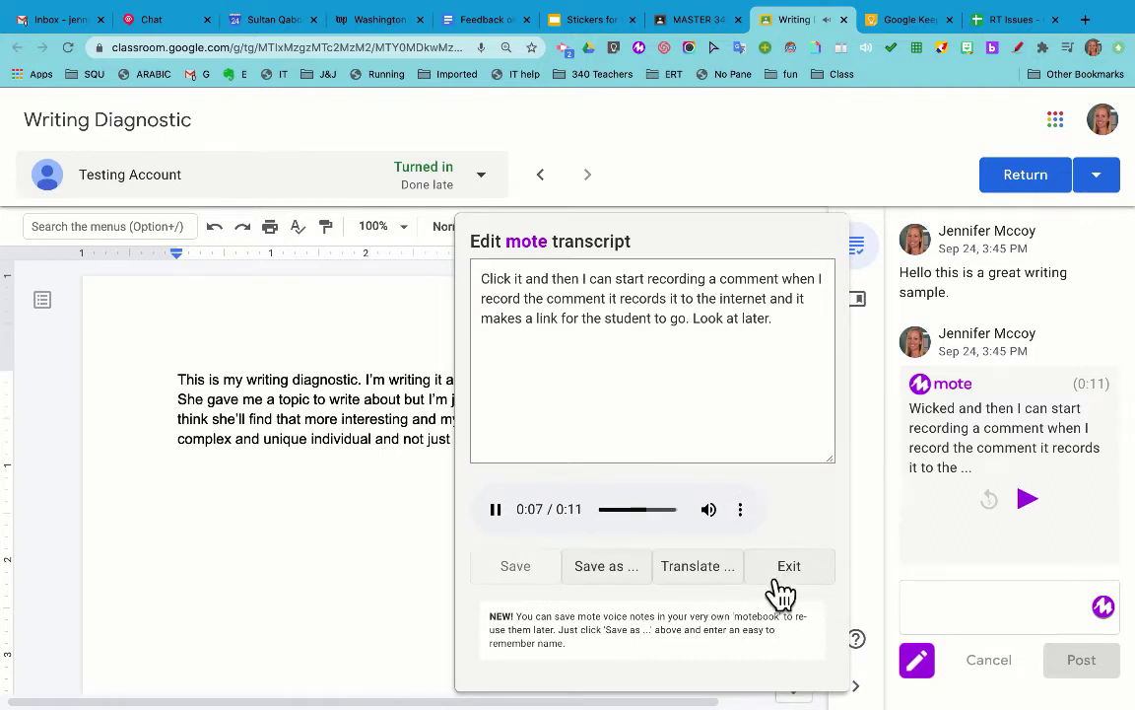
click(776, 581)
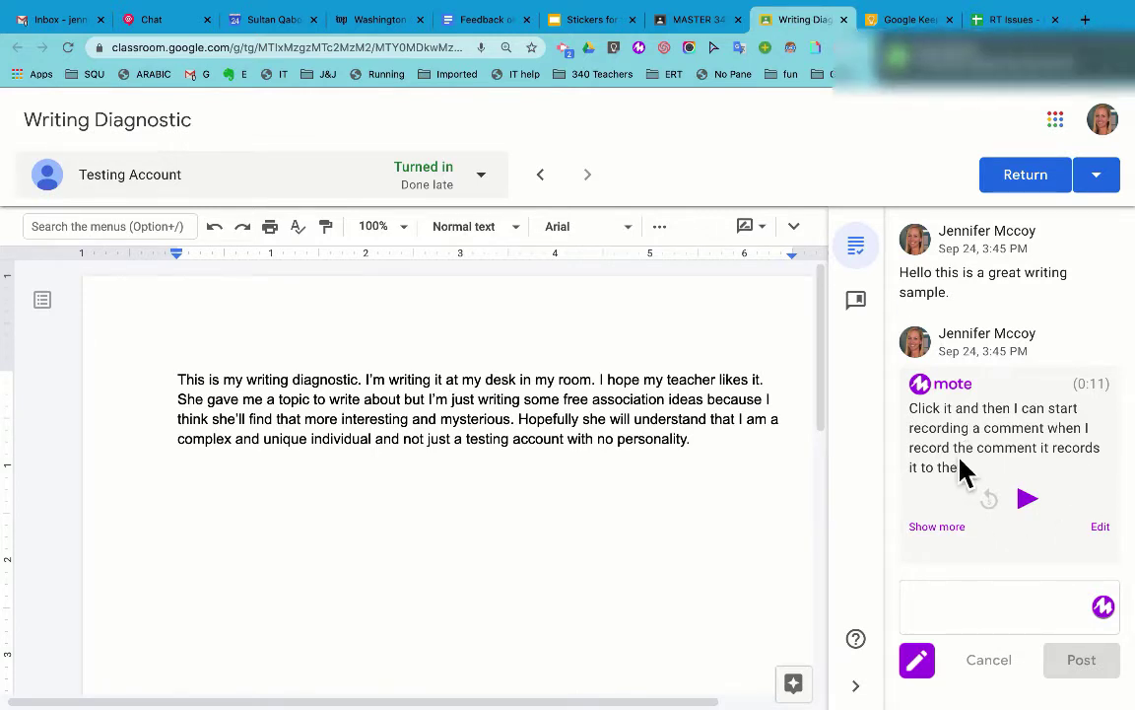
click(1090, 48)
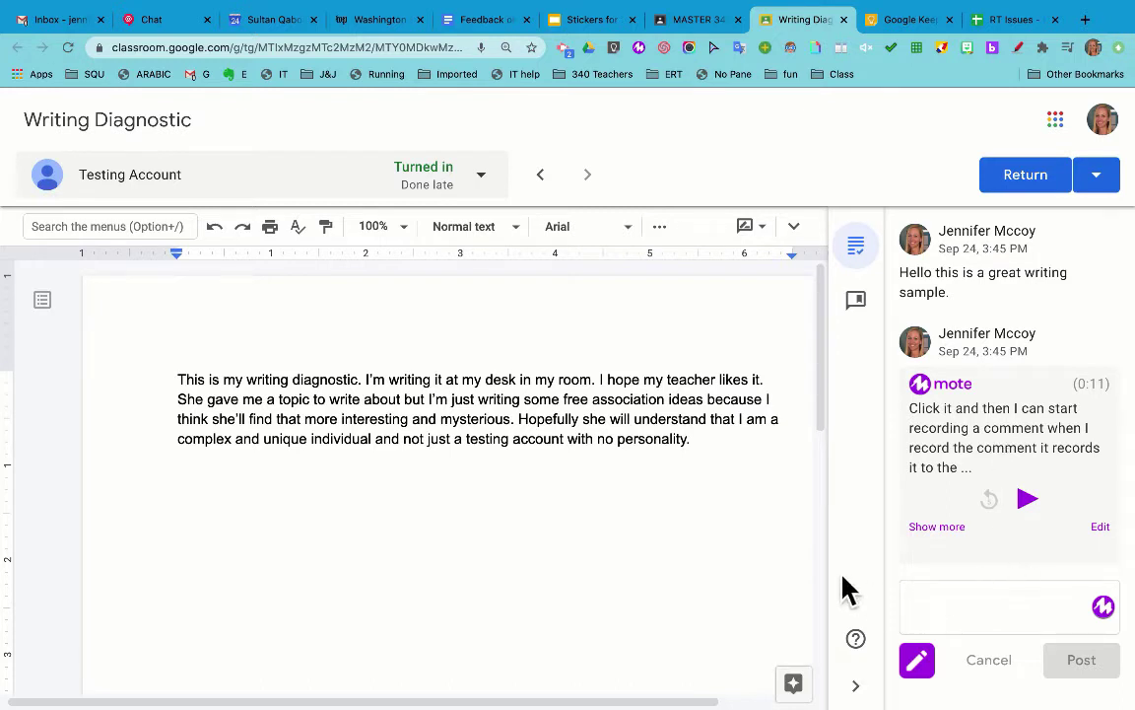
Review the comment box entry in the feedback table and browse the saved comments in the submission's comment bank.
click(480, 22)
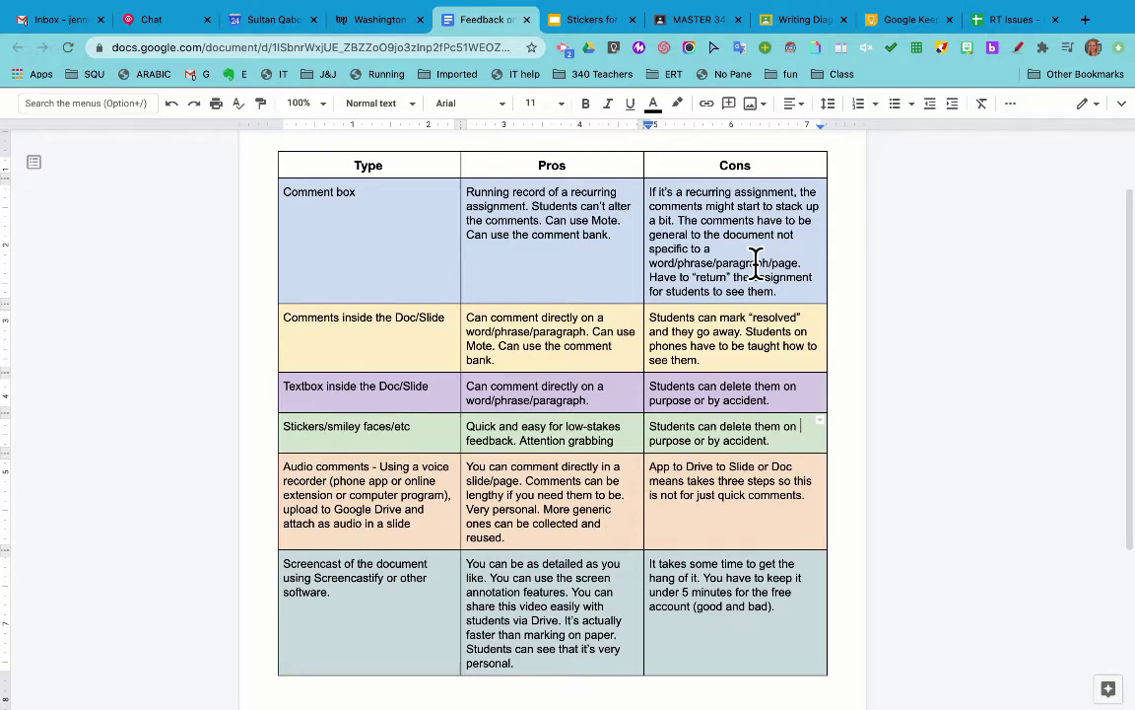
click(792, 22)
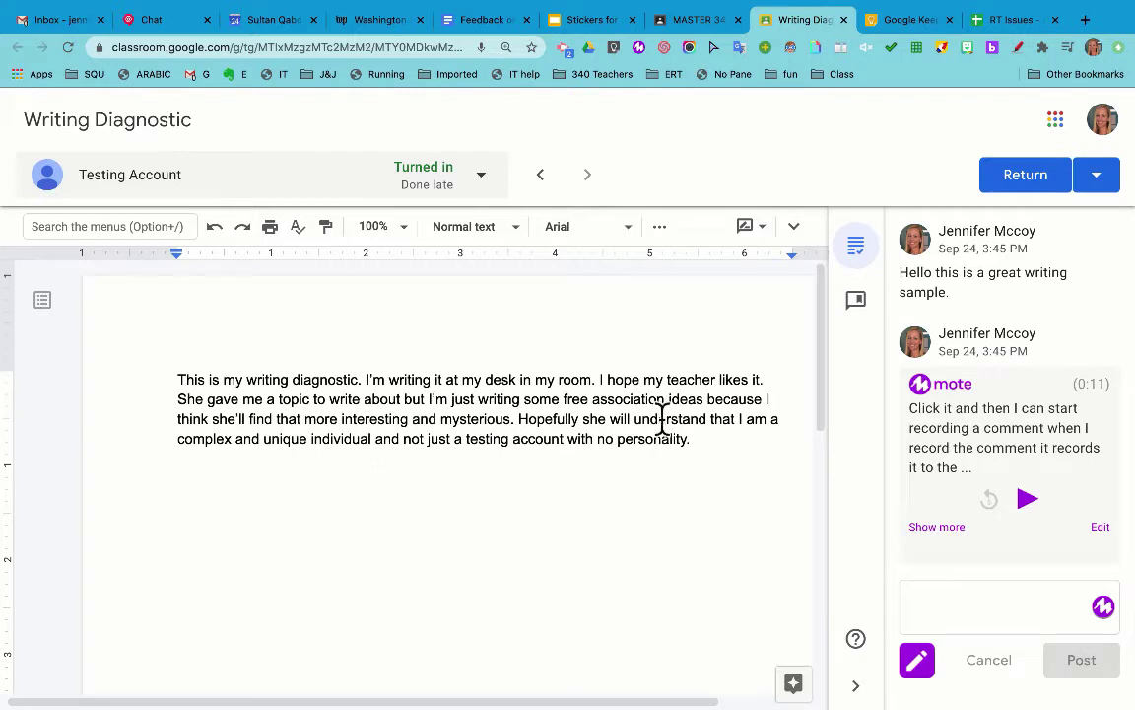
click(856, 300)
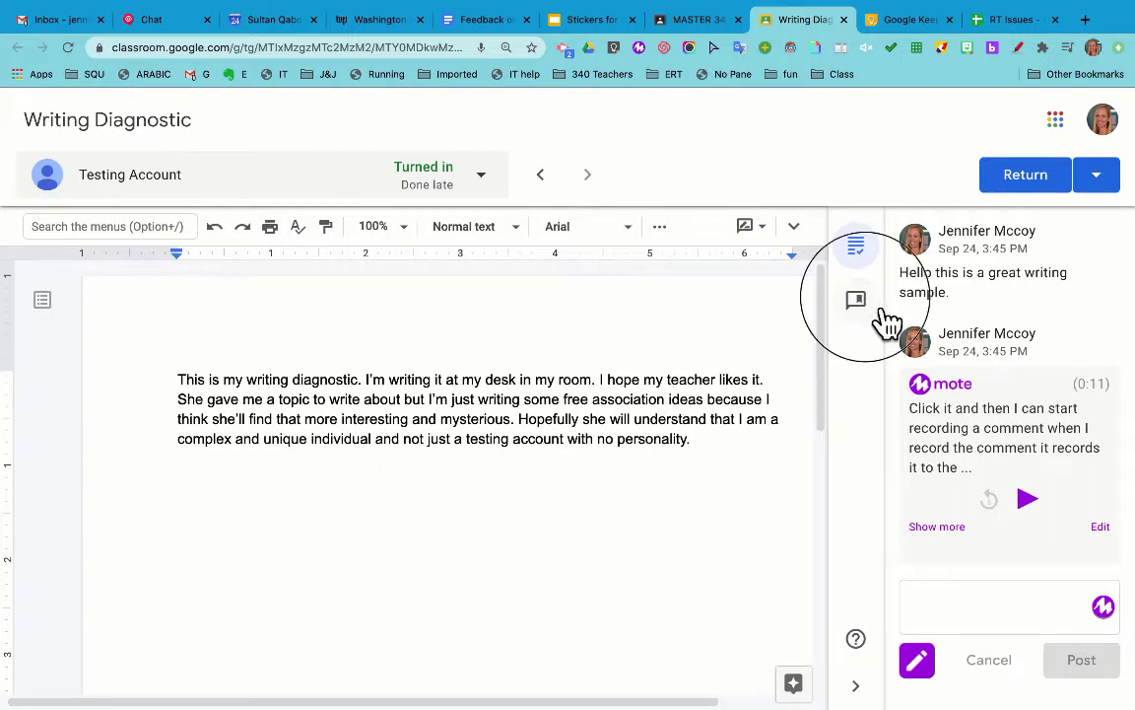
scroll(983, 512, down, 4)
scroll(982, 505, down, 3)
scroll(981, 505, up, 3)
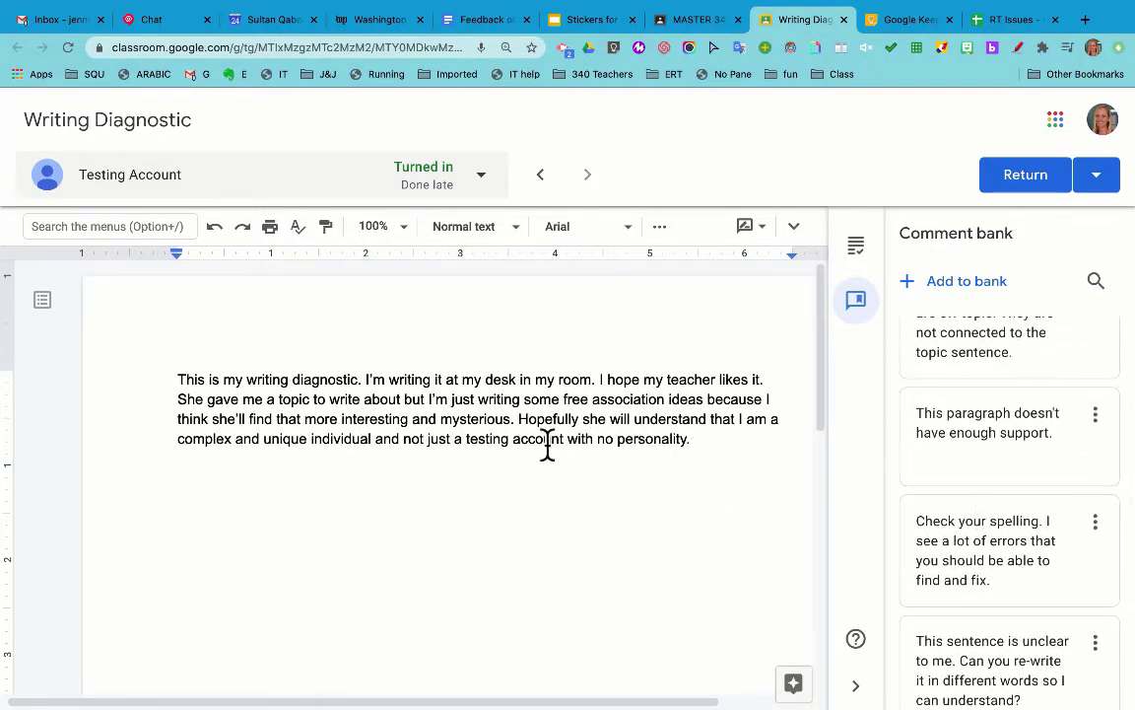
Comment on the submission's last sentence with the comment bank entry "This is a very good opening sentence for the introduction.".
drag(519, 434, 715, 458)
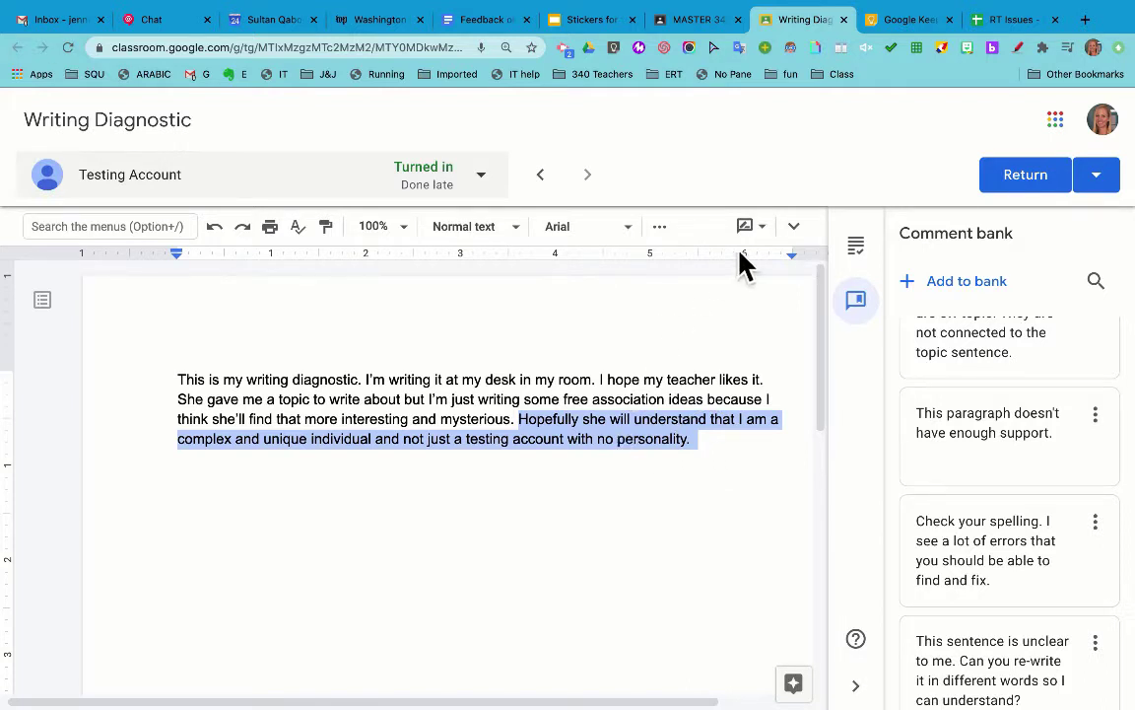
scroll(743, 579, right, 3)
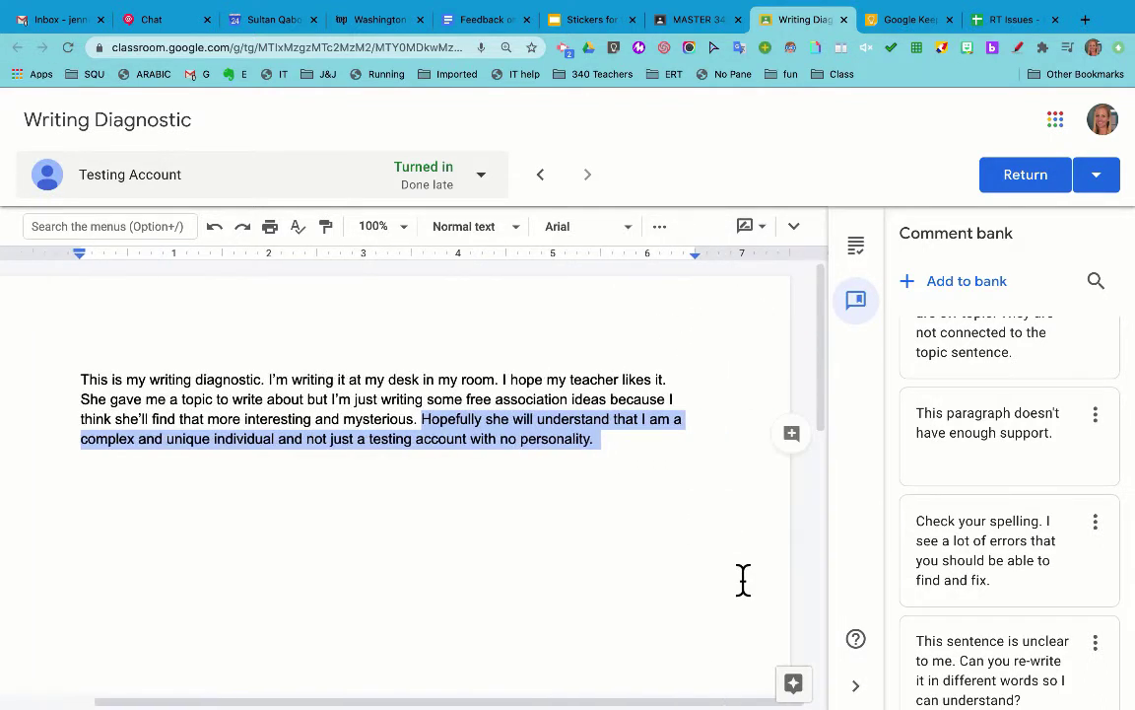
click(796, 442)
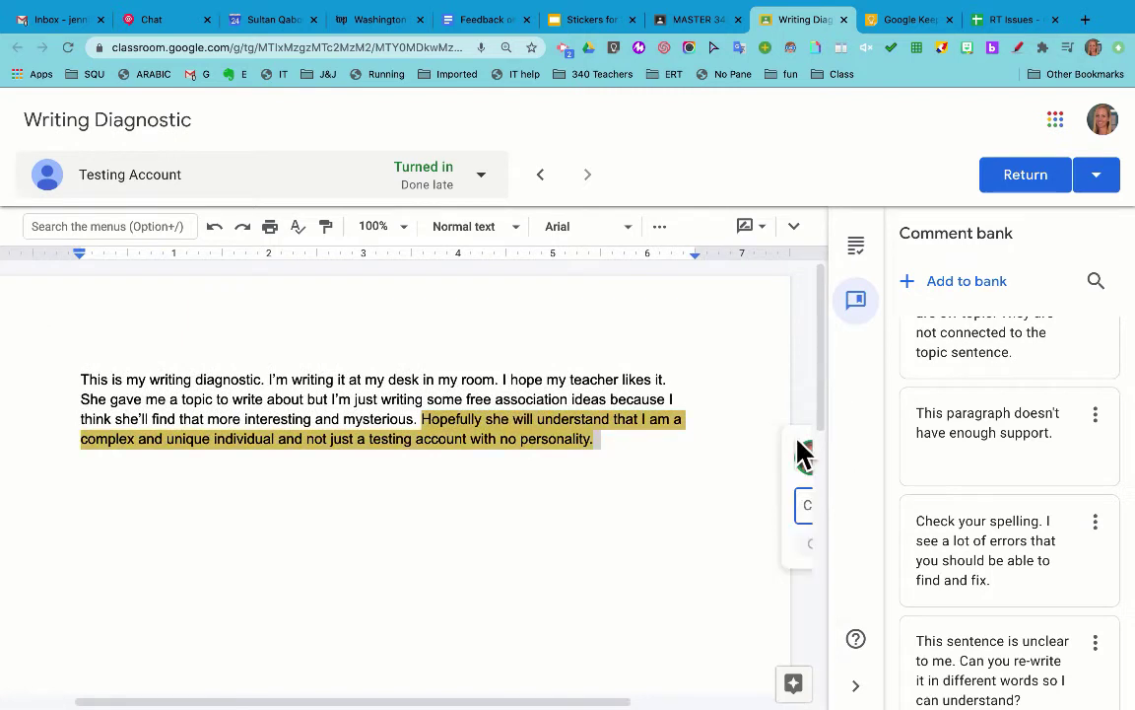
click(391, 228)
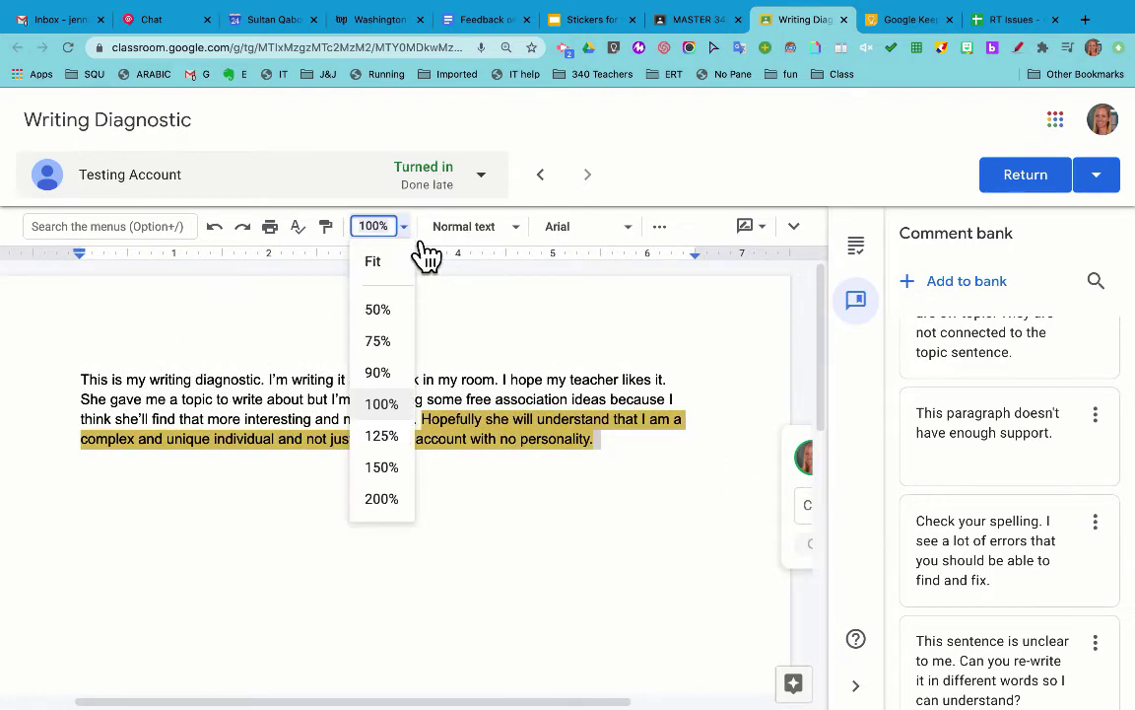
click(406, 345)
click(693, 470)
text(#)
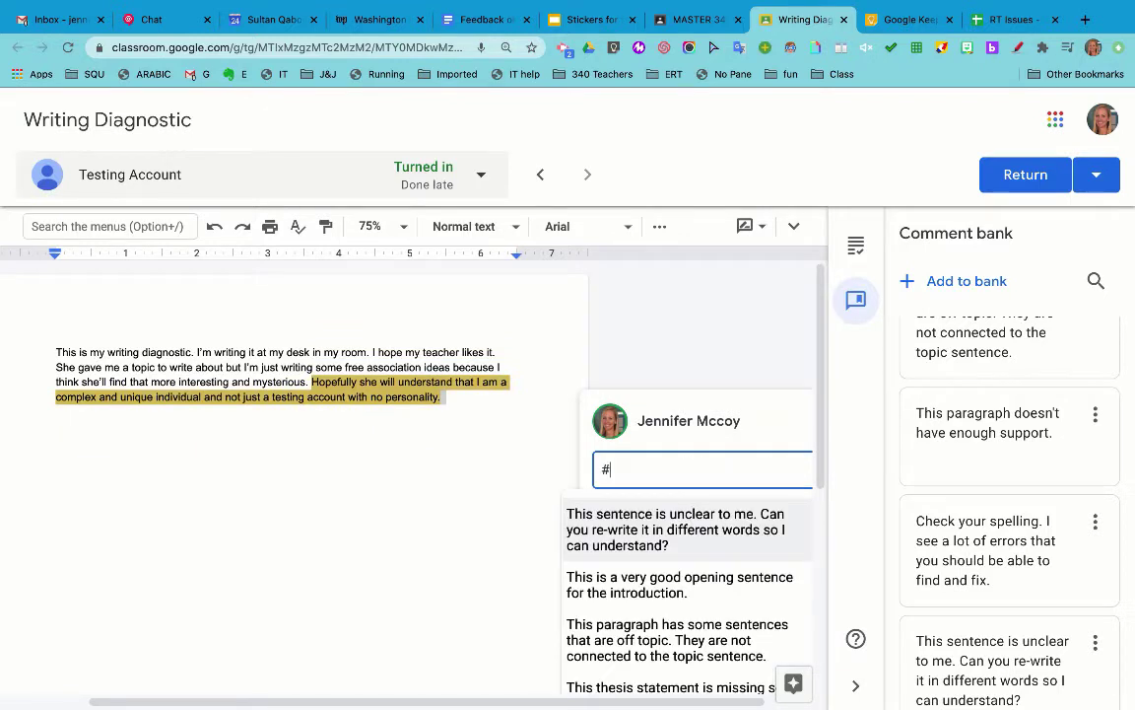
click(670, 591)
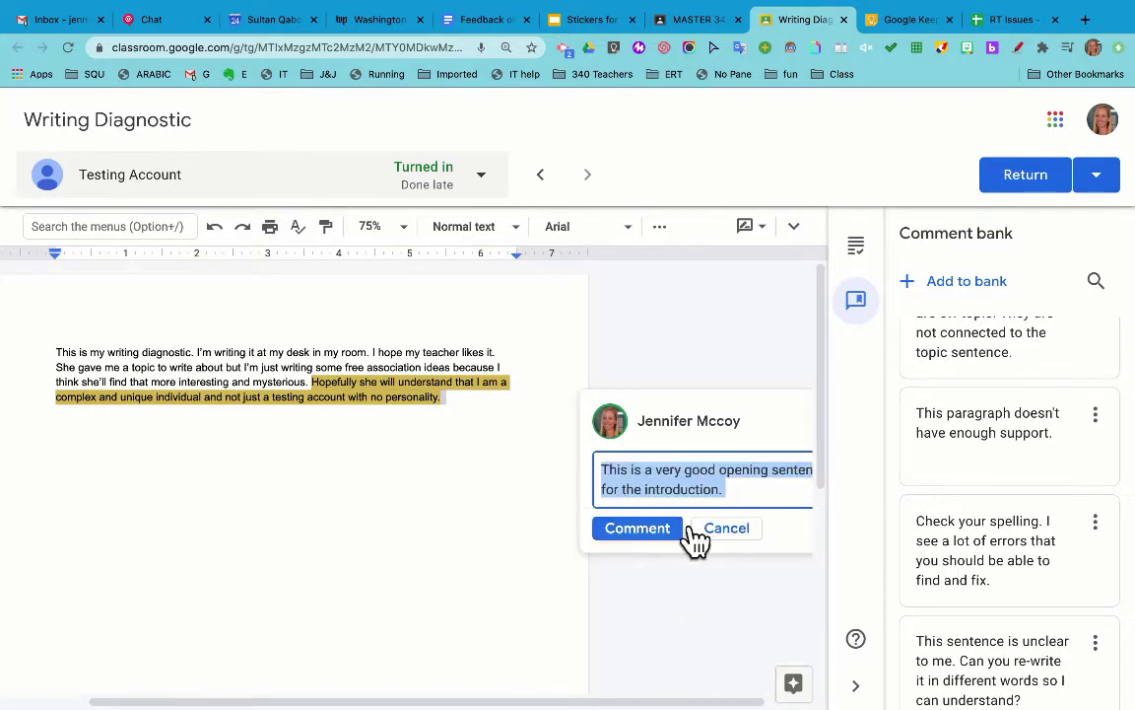
click(666, 542)
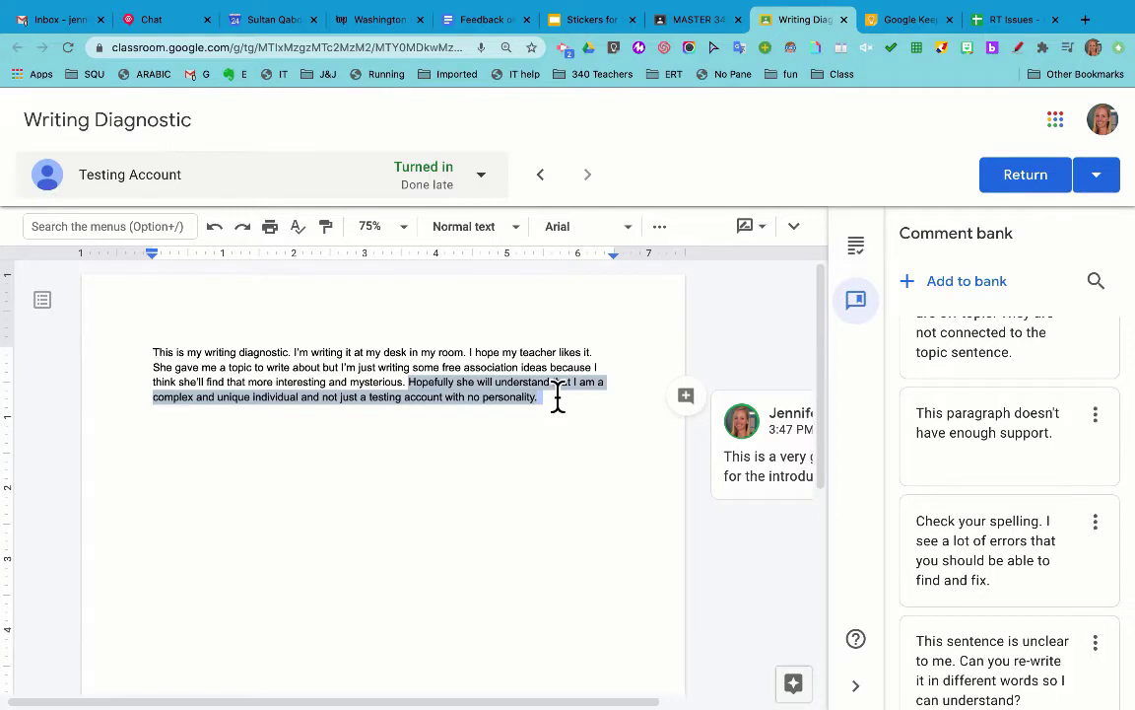
Review the entry for comments inside the Doc/Slide in the feedback table and return to the Writing Diagnostic submission.
click(470, 25)
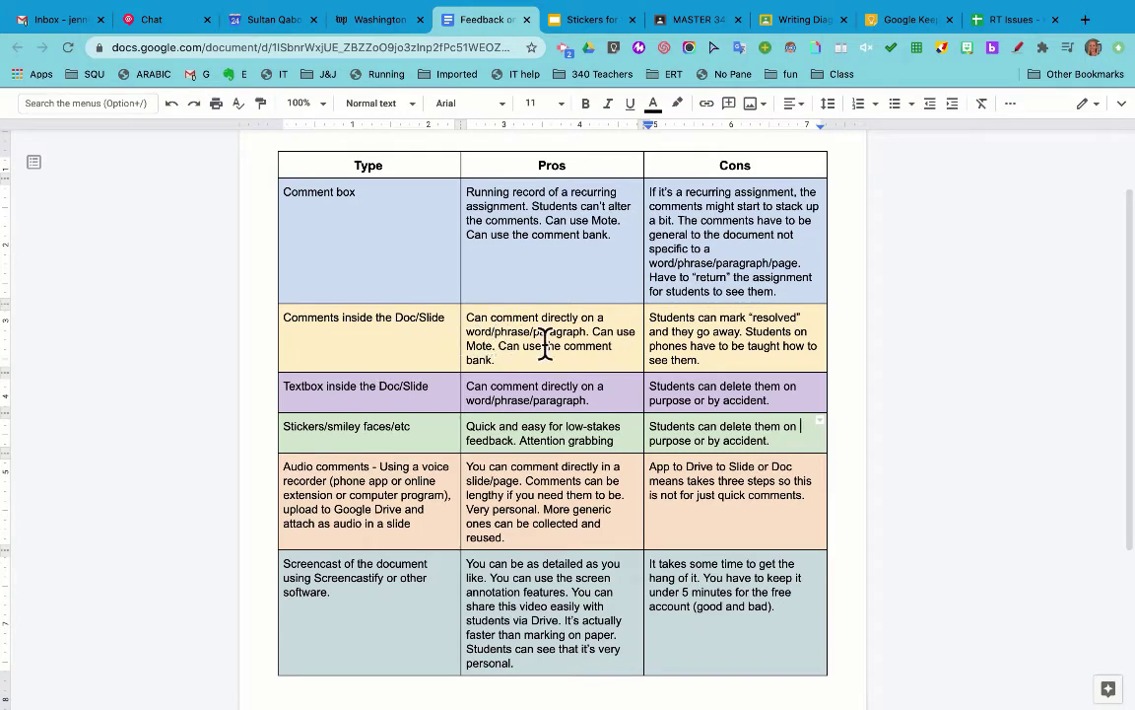
click(807, 21)
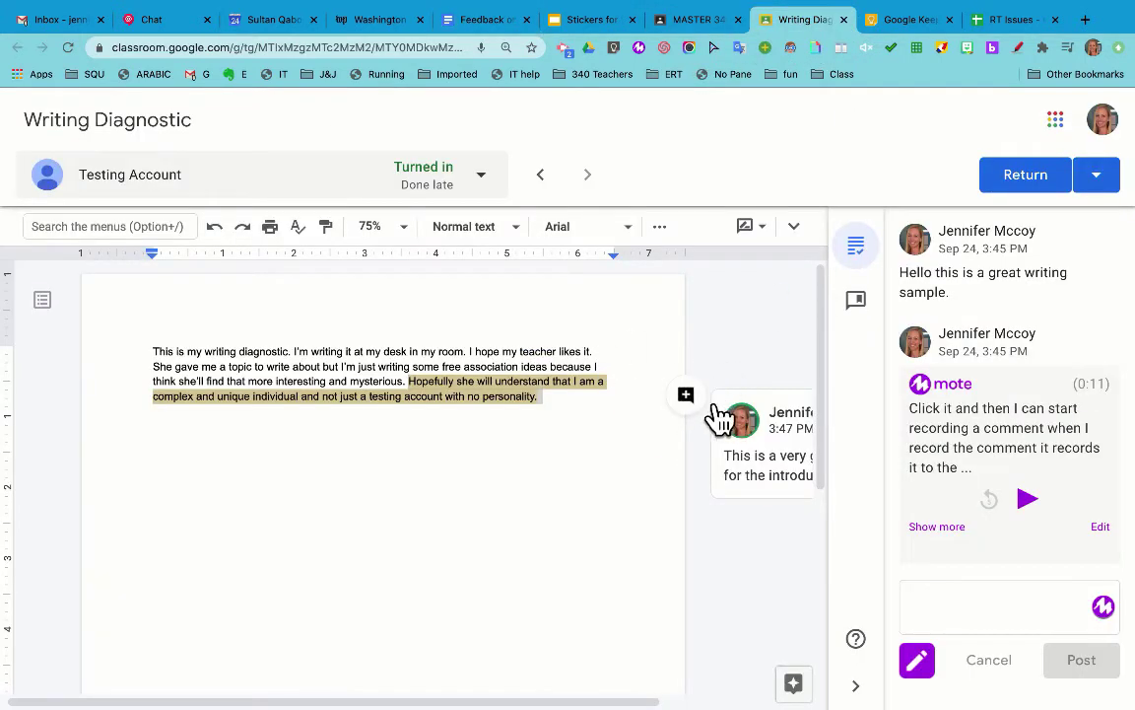
double_click(532, 352)
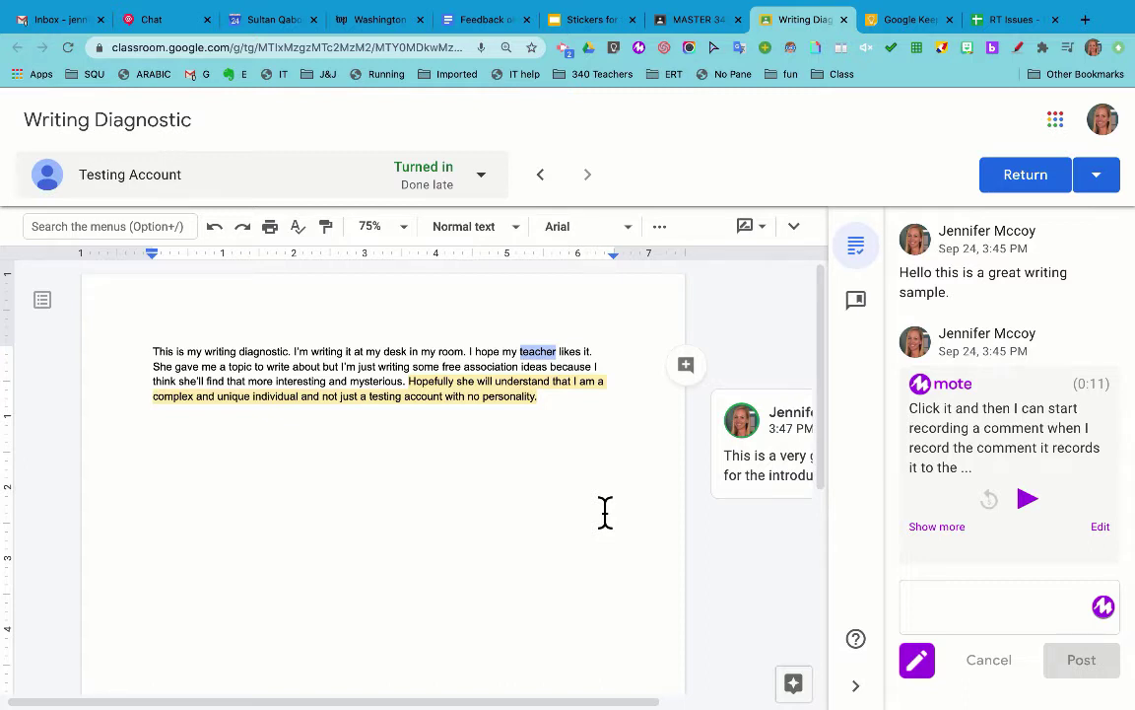
right_click(548, 360)
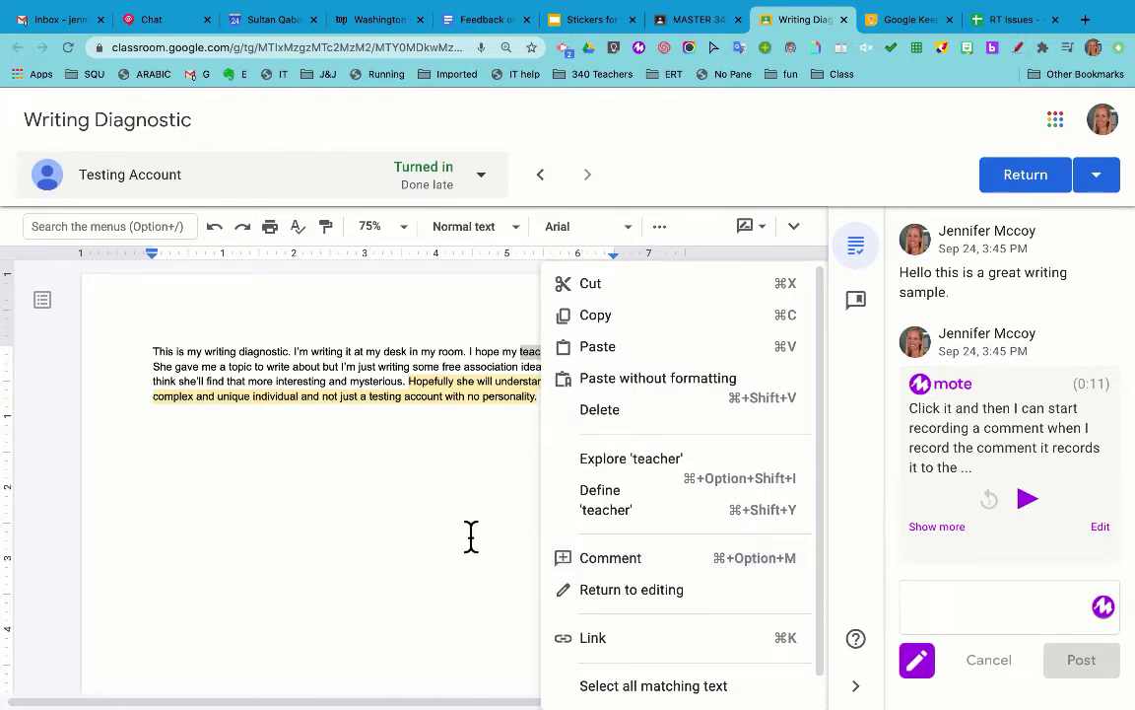
click(625, 559)
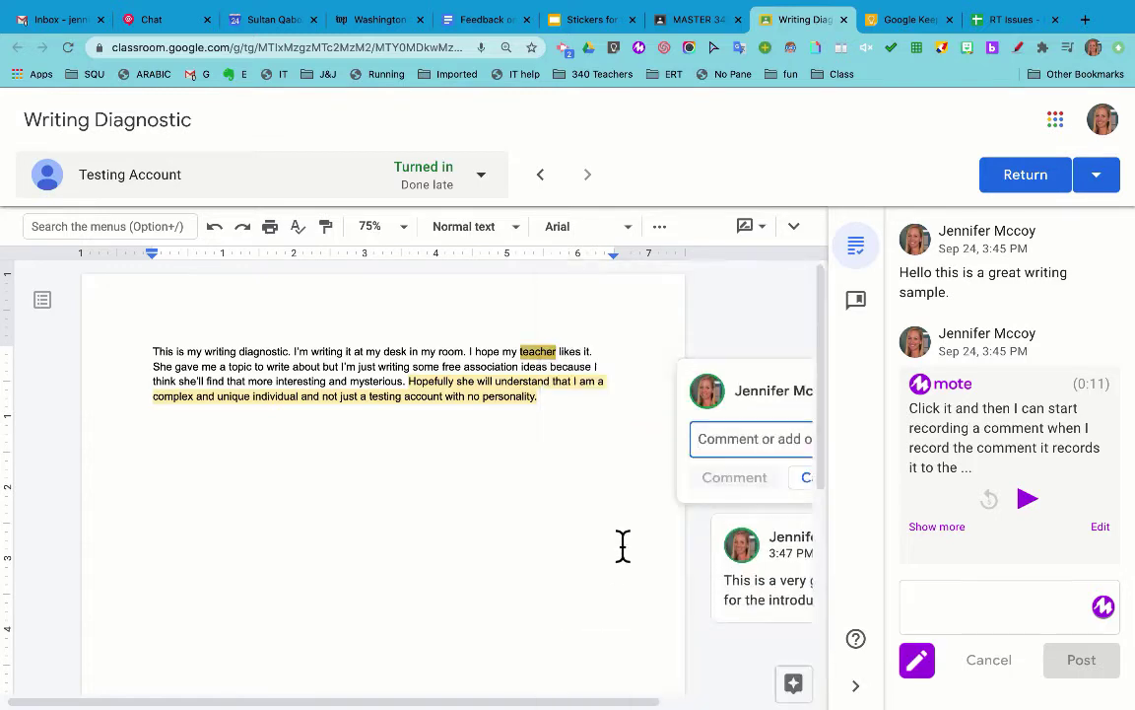
scroll(768, 368, right, 3)
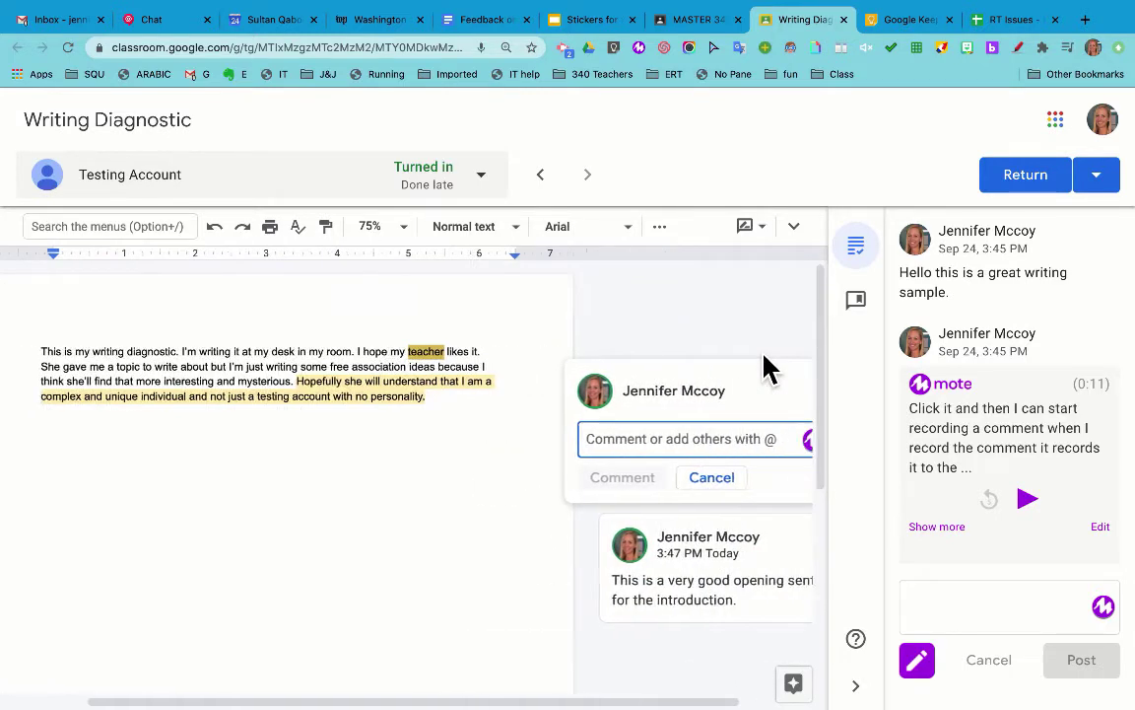
click(695, 476)
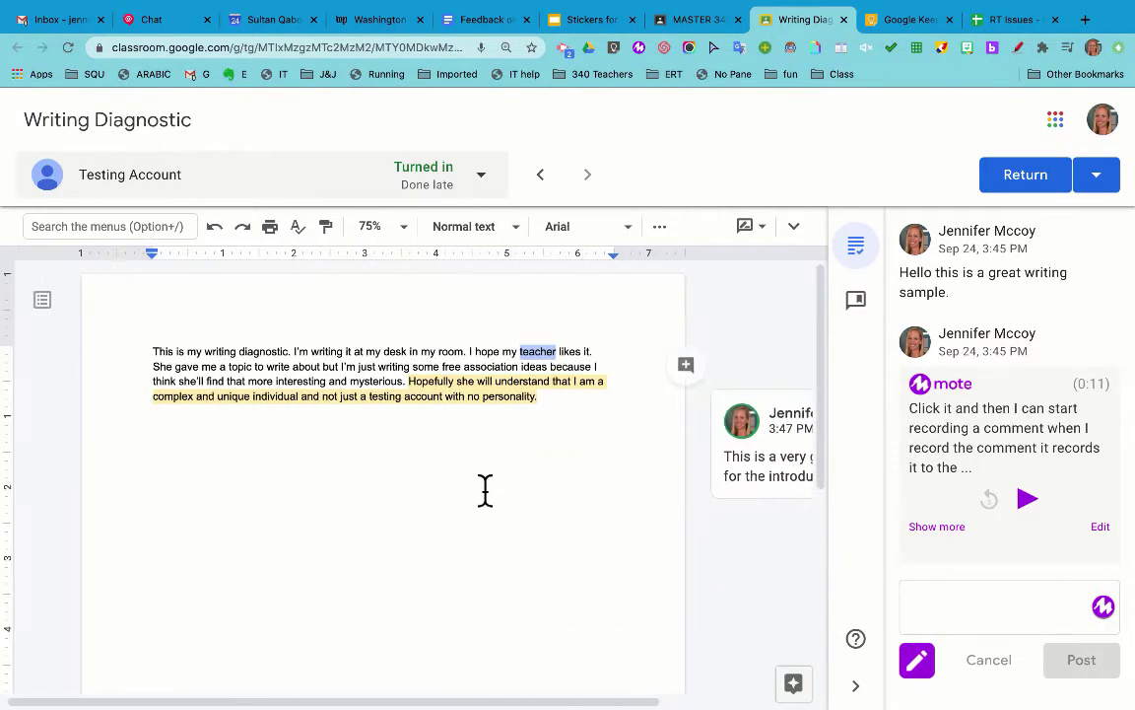
Close the Writing Diagnostic submission and open the Testing Account's "Weekly Portfolio: Study Skills" slides from the class grades.
click(478, 24)
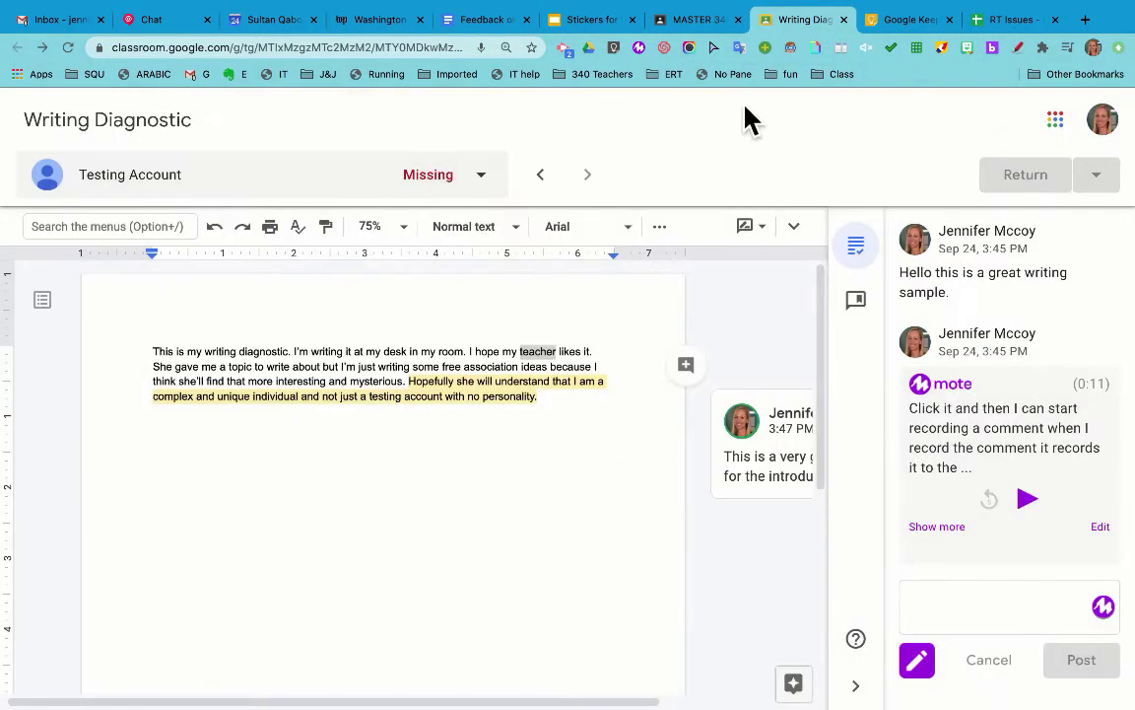
click(846, 23)
click(696, 22)
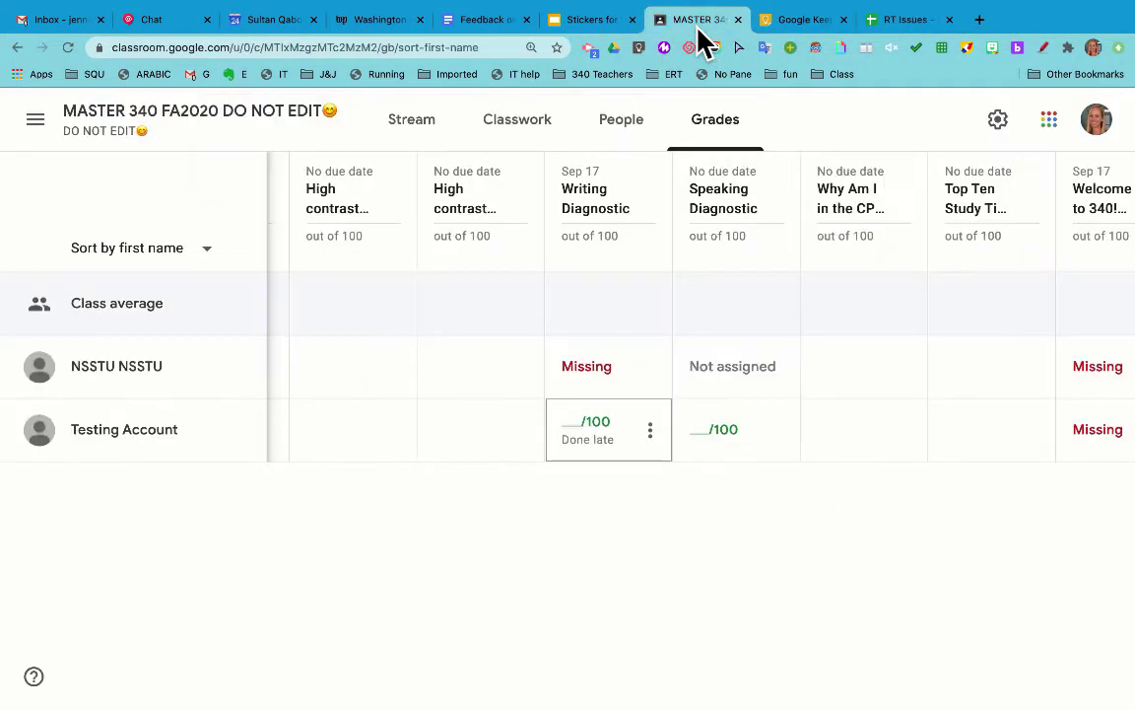
scroll(856, 342, right, 2)
scroll(857, 345, left, 8)
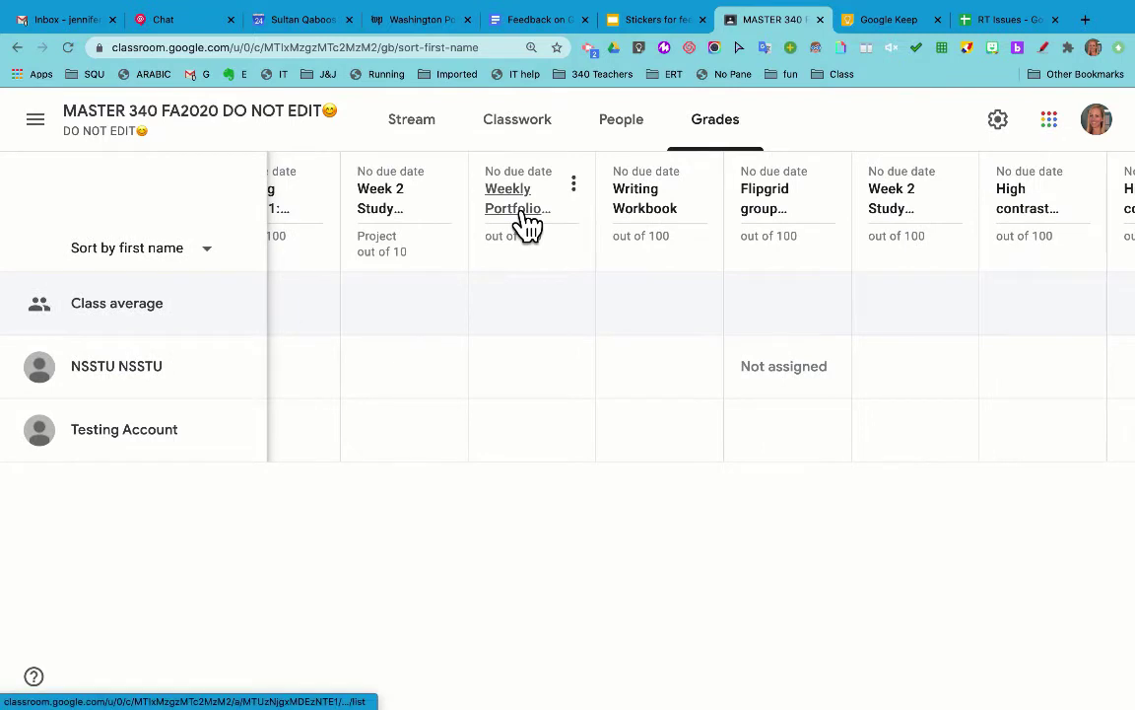
click(514, 209)
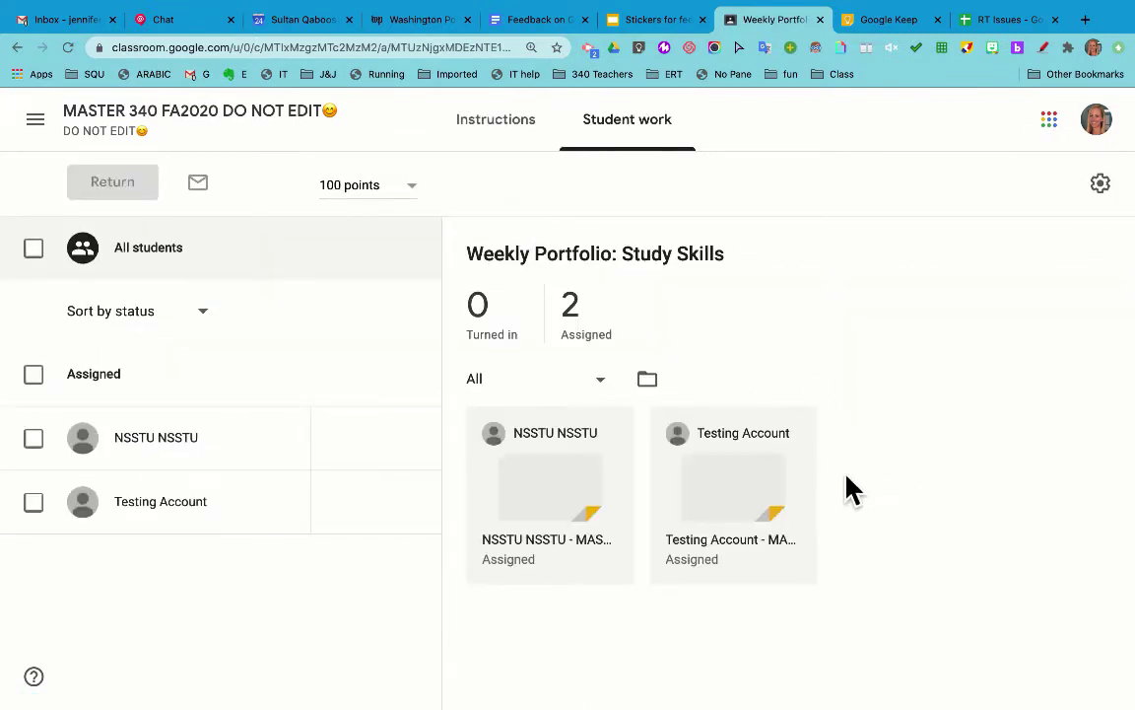
click(744, 492)
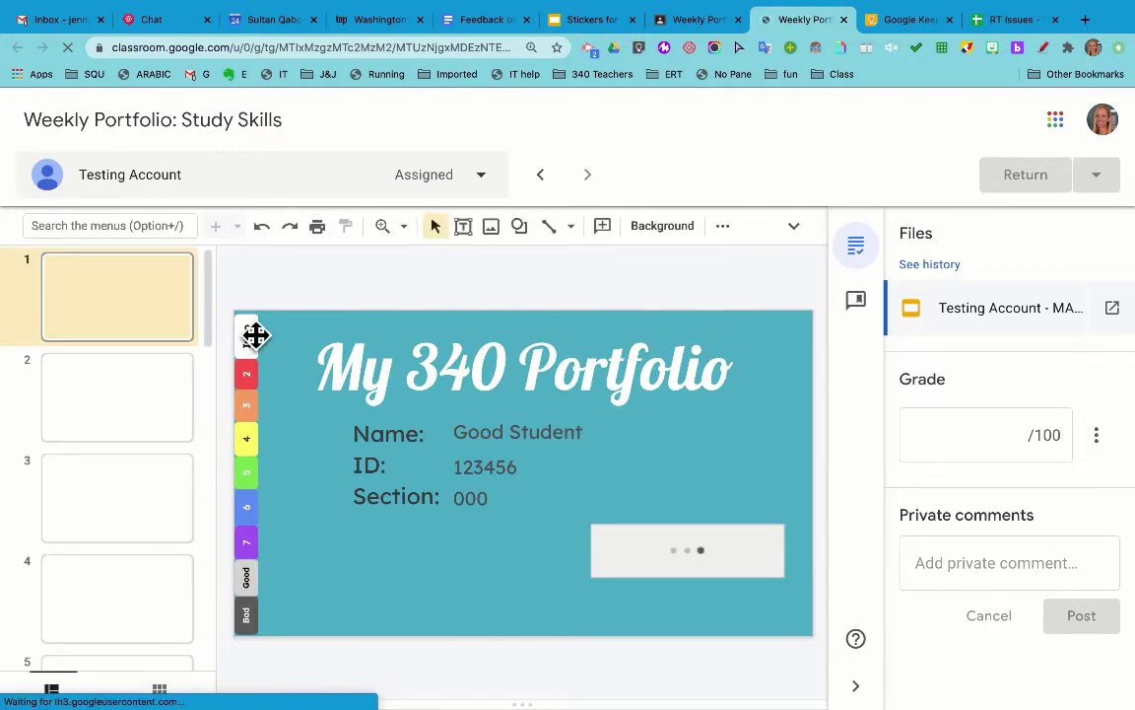
scroll(139, 545, down, 5)
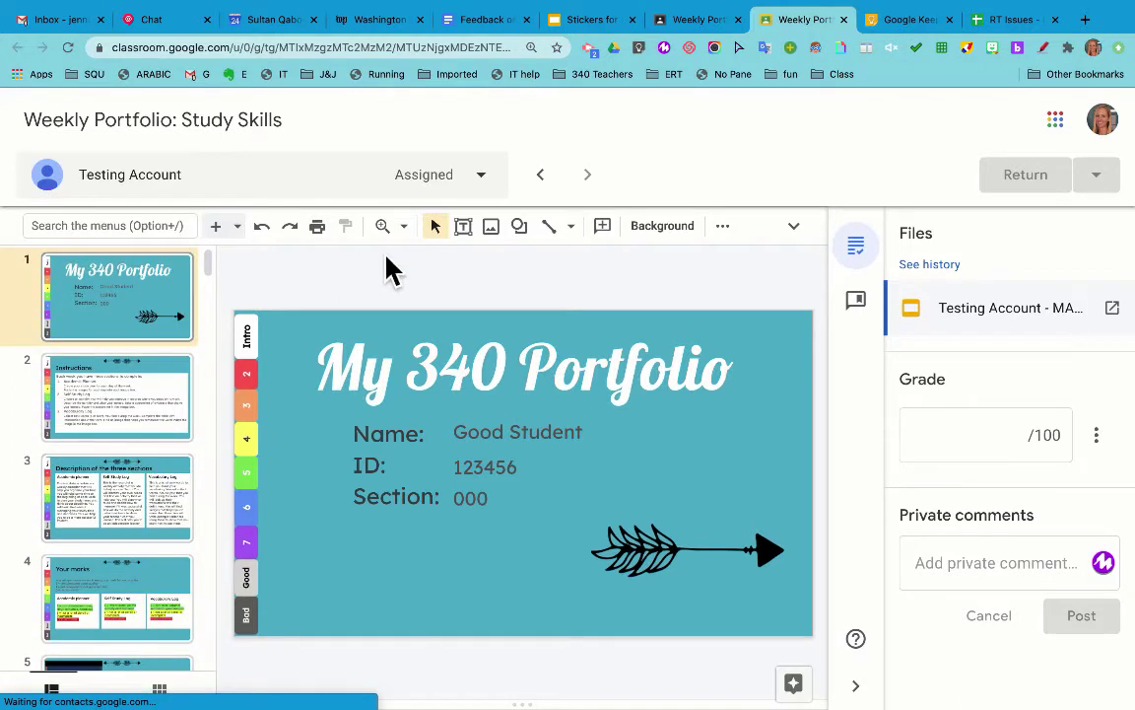
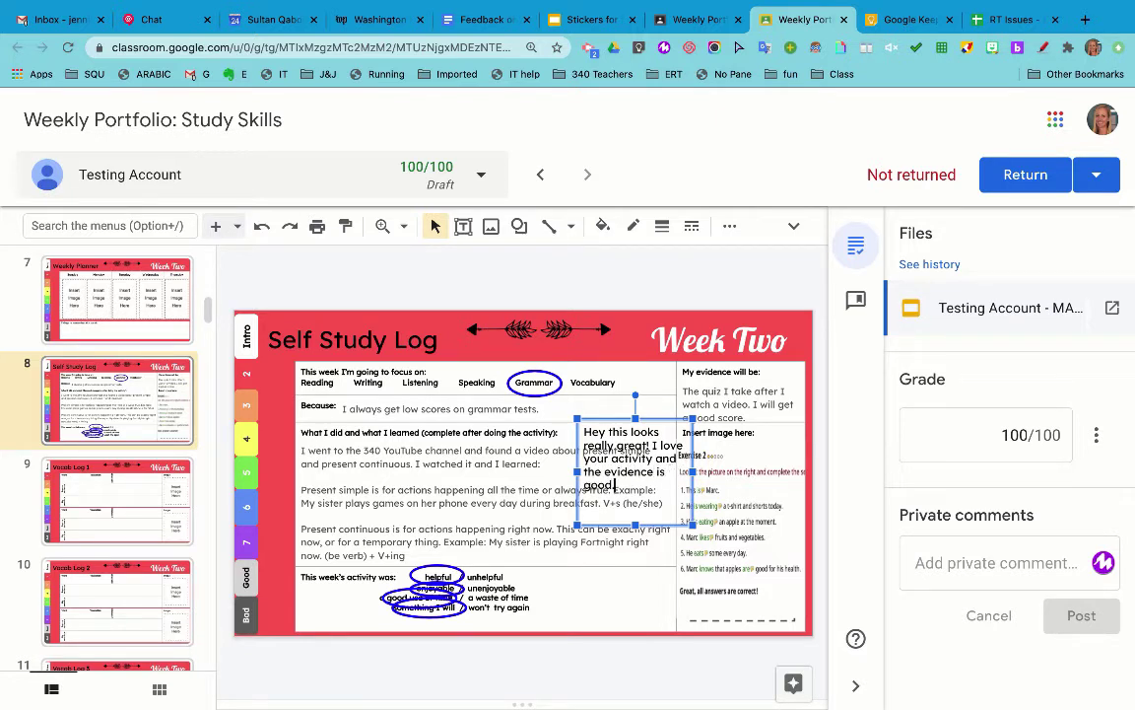
Give the feedback text box on the Self Study Log slide a white fill and colour its text magenta.
click(602, 225)
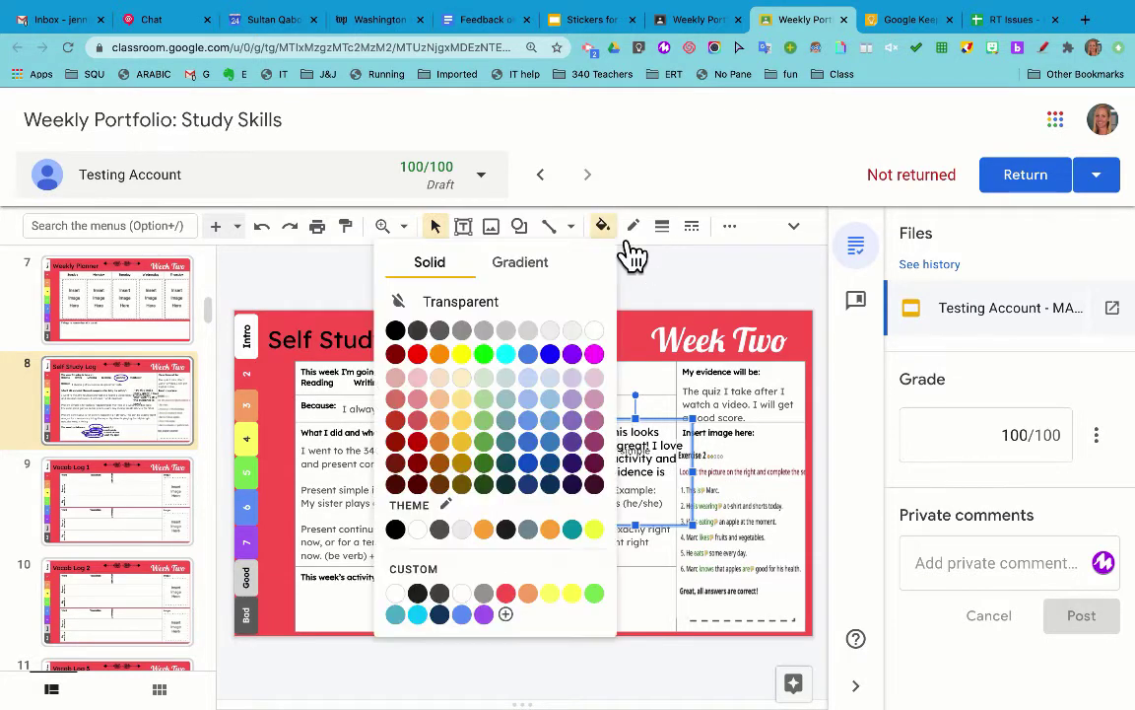
click(595, 332)
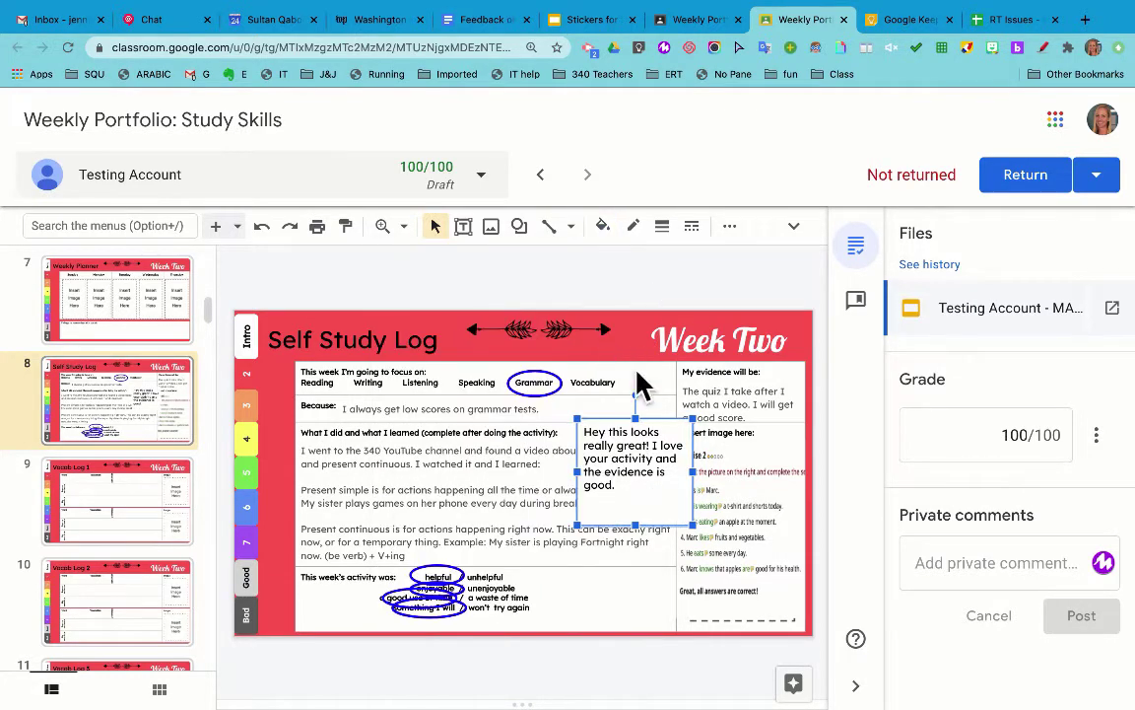
triple_click(612, 455)
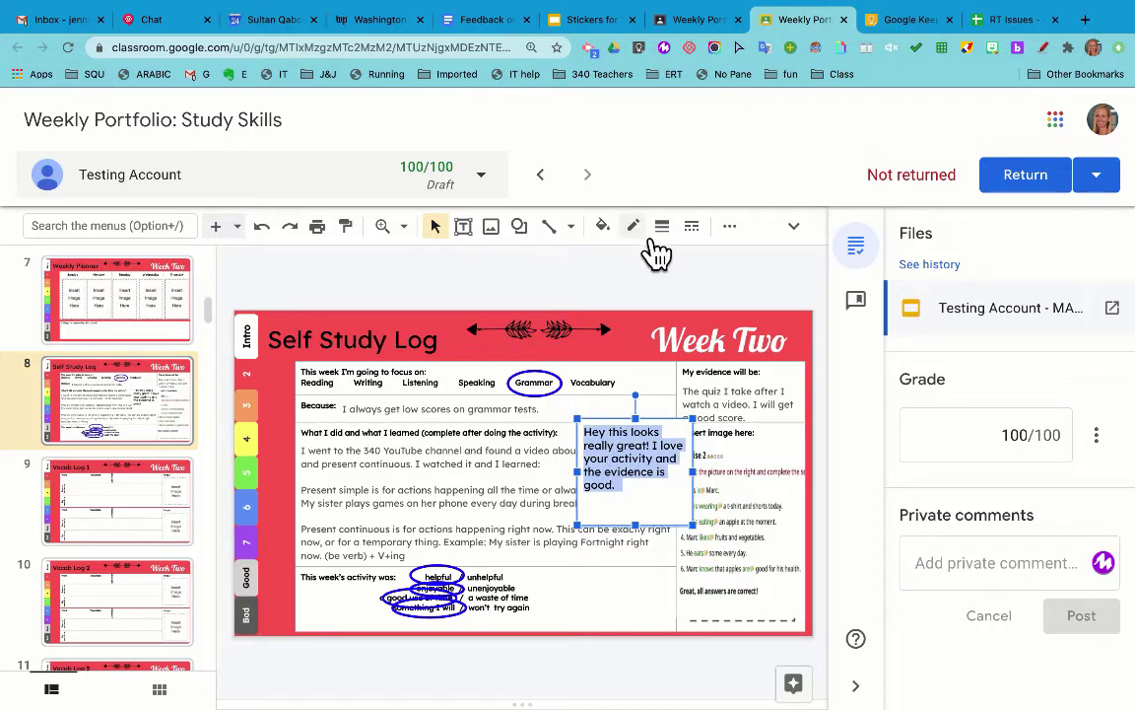
click(793, 226)
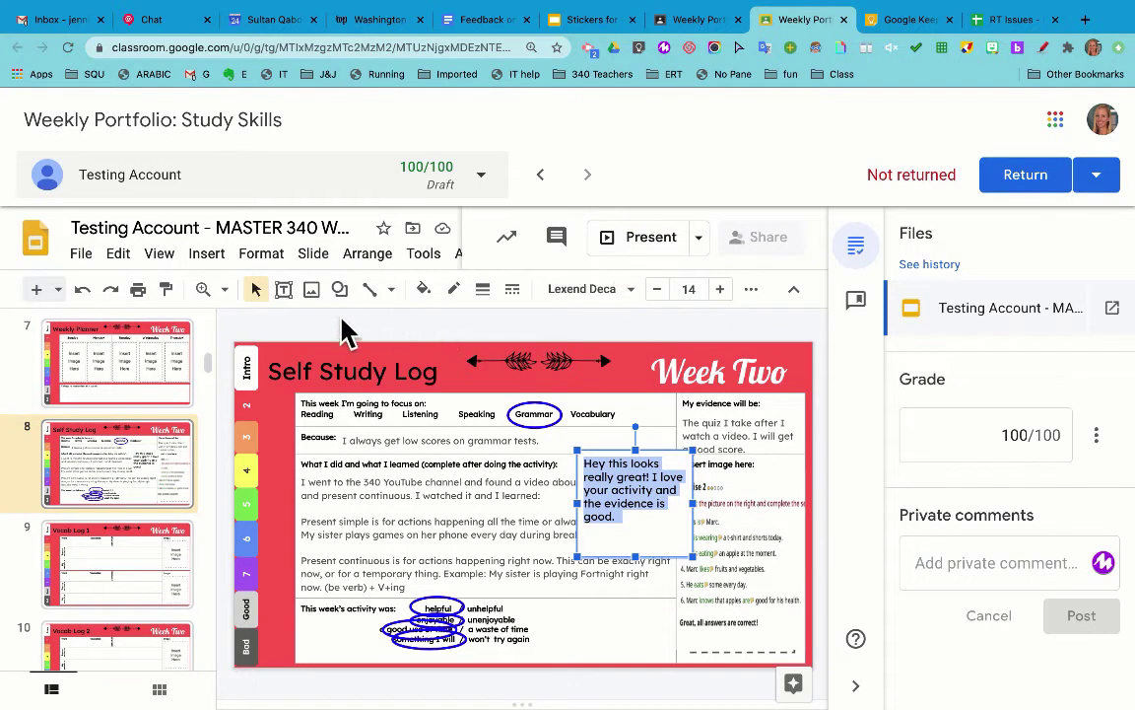
click(753, 290)
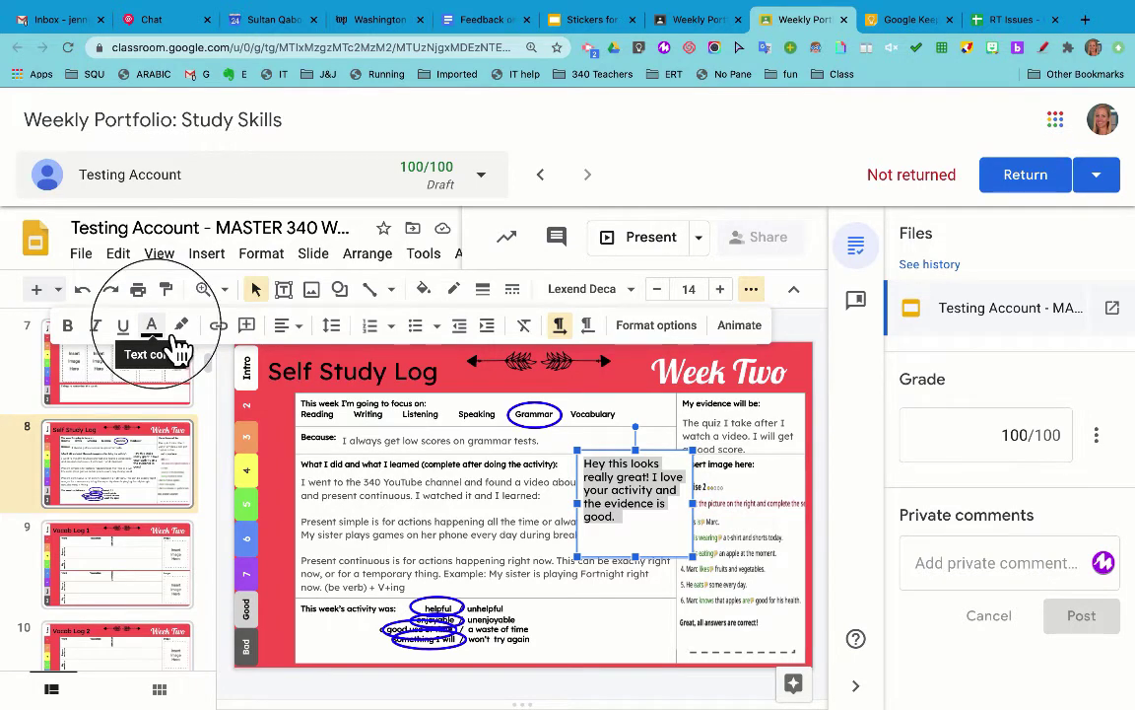
click(151, 325)
click(359, 386)
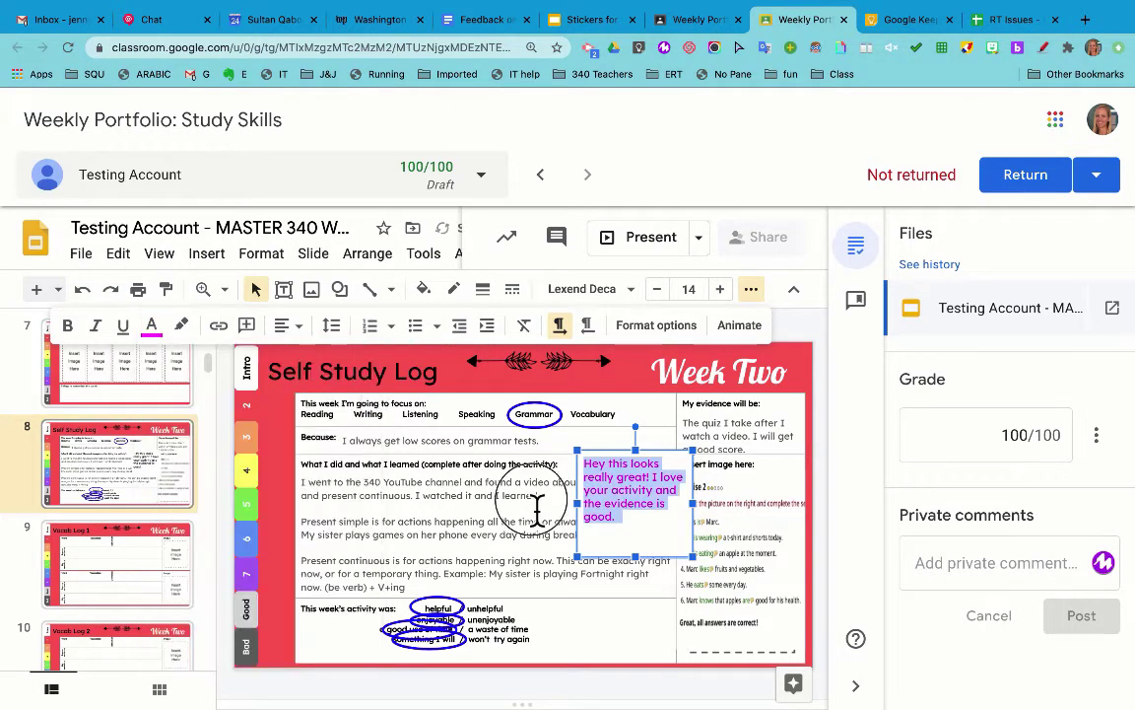
Move the magenta feedback text box down over the end of the activity description, just beside the evidence image.
click(651, 532)
drag(673, 463, 649, 638)
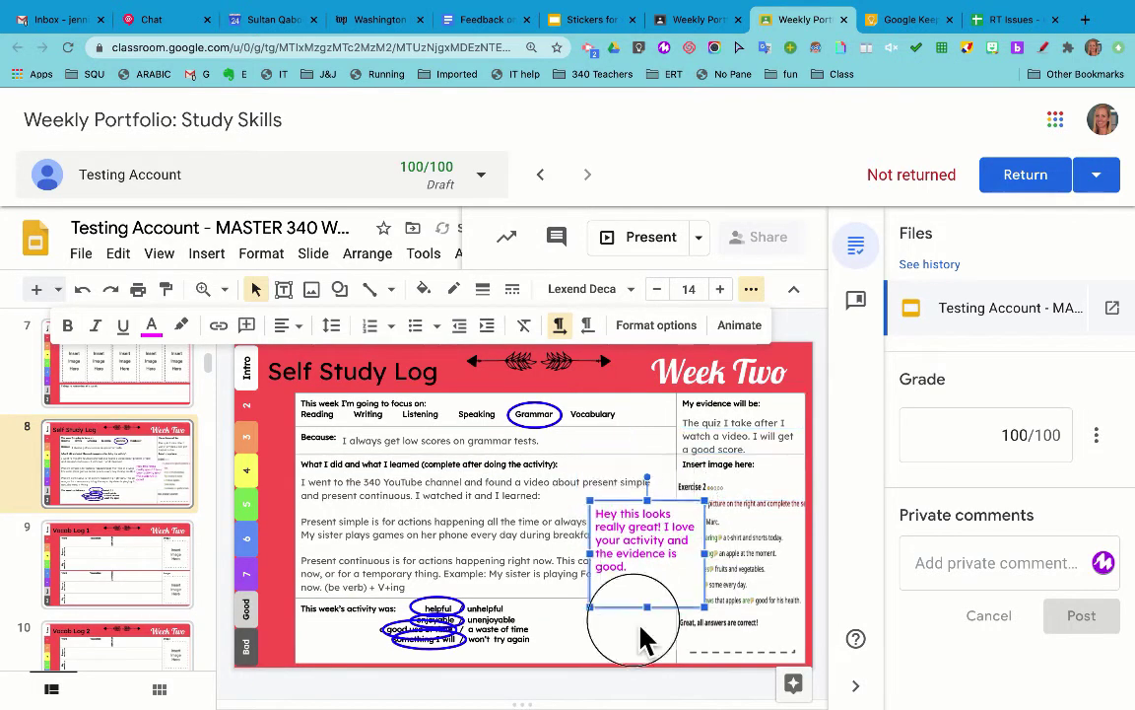
click(643, 633)
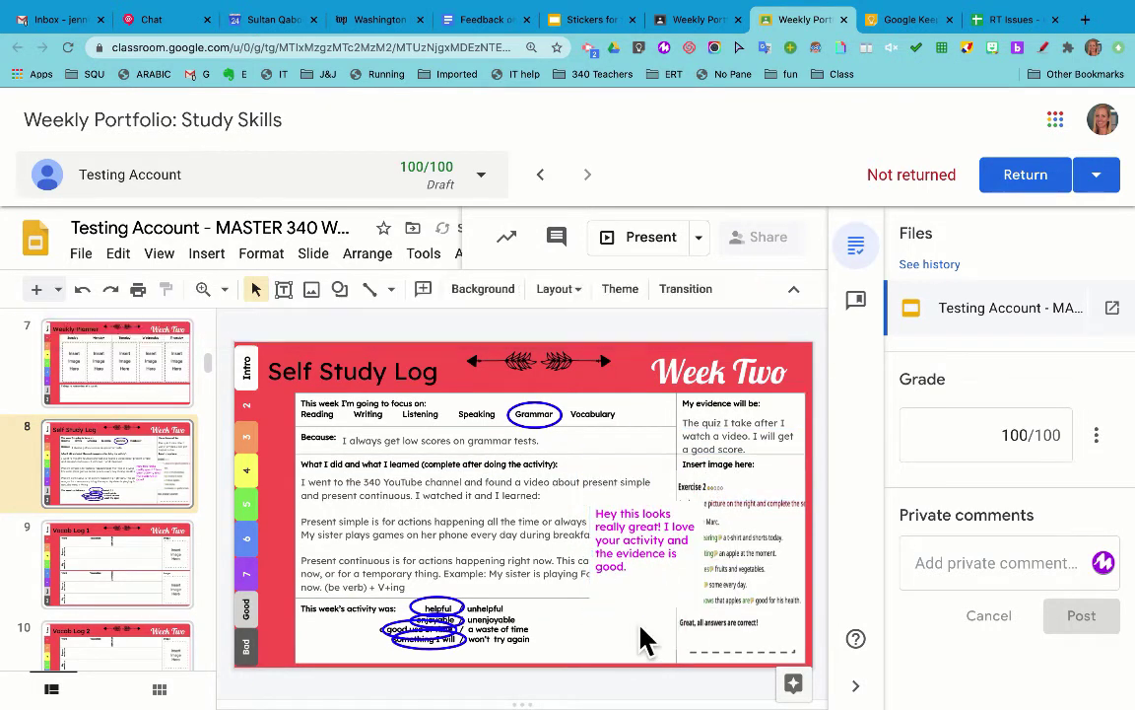
click(629, 511)
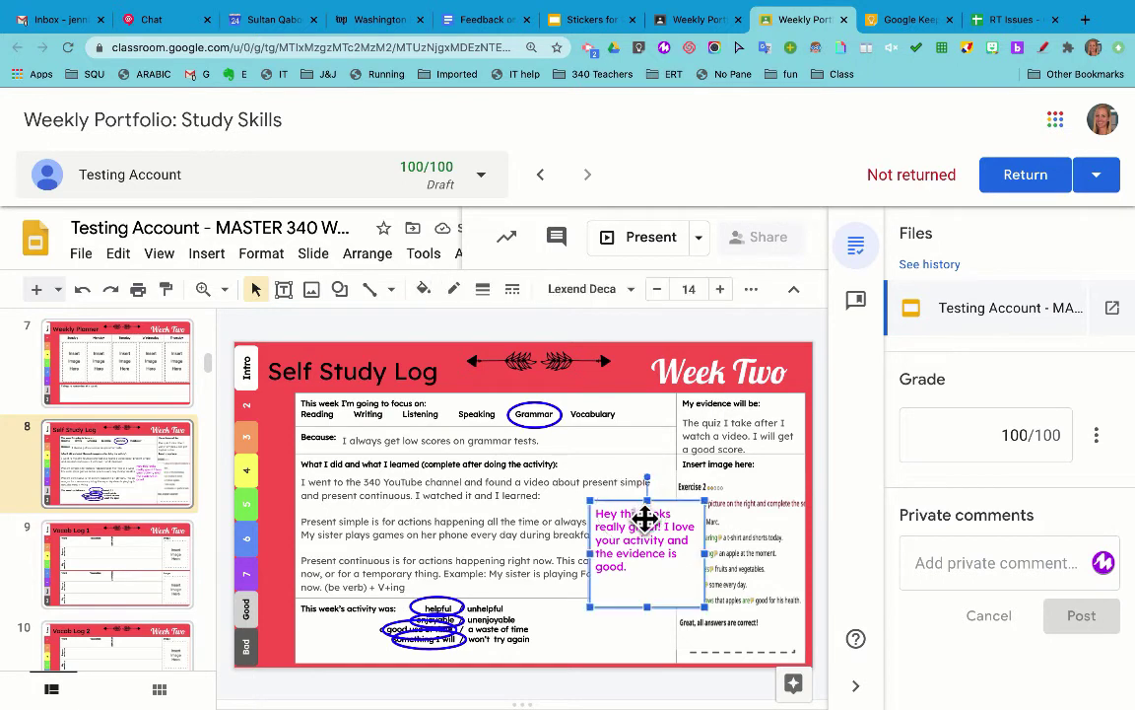
drag(629, 512, 591, 497)
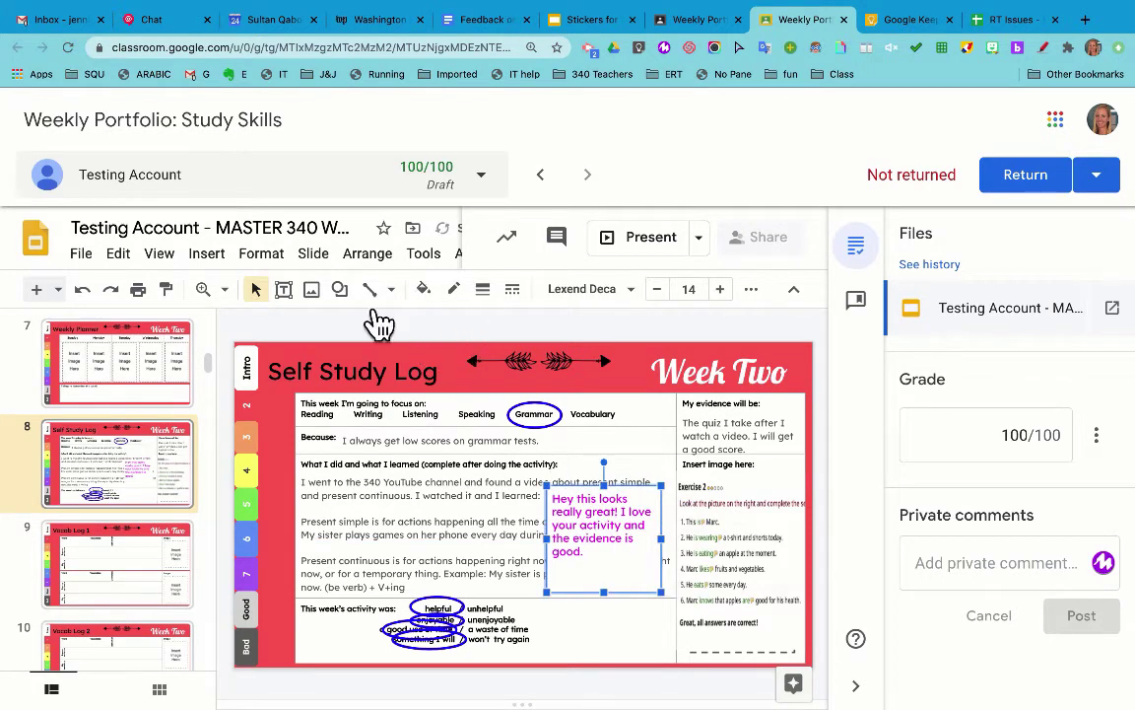
Place a rounded rectangle over the start of the activity description with the text "I think you need to work on your vocabulary next time.".
click(340, 289)
mouse_move(384, 330)
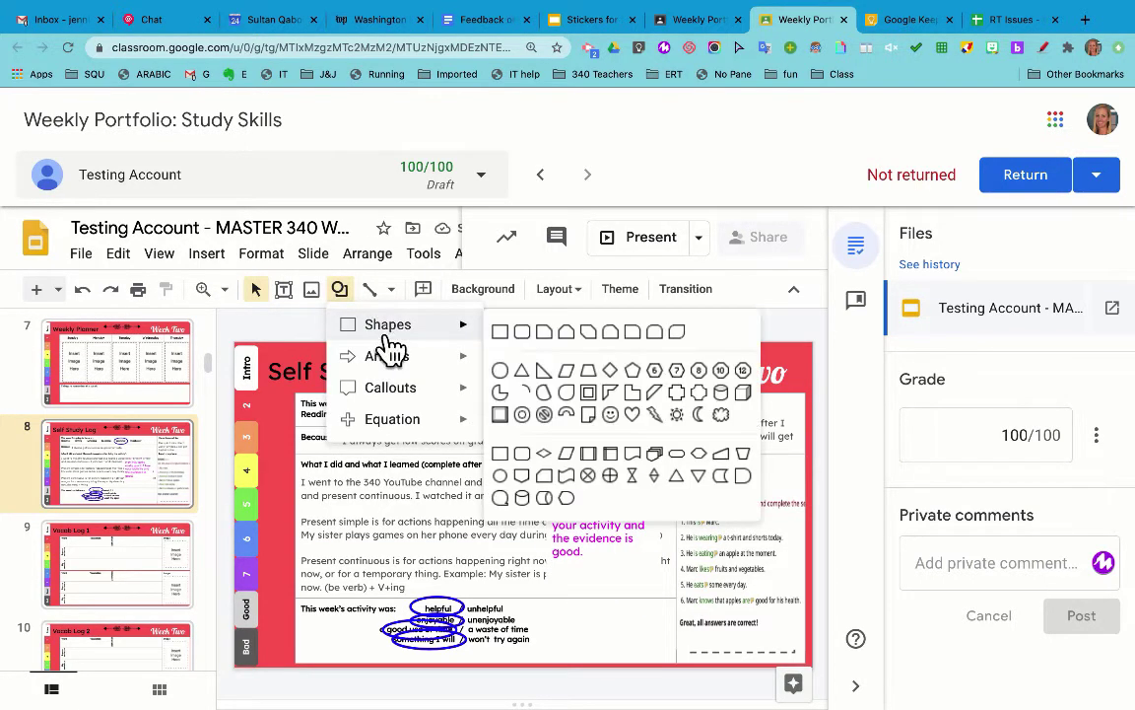
click(538, 347)
drag(357, 461, 497, 532)
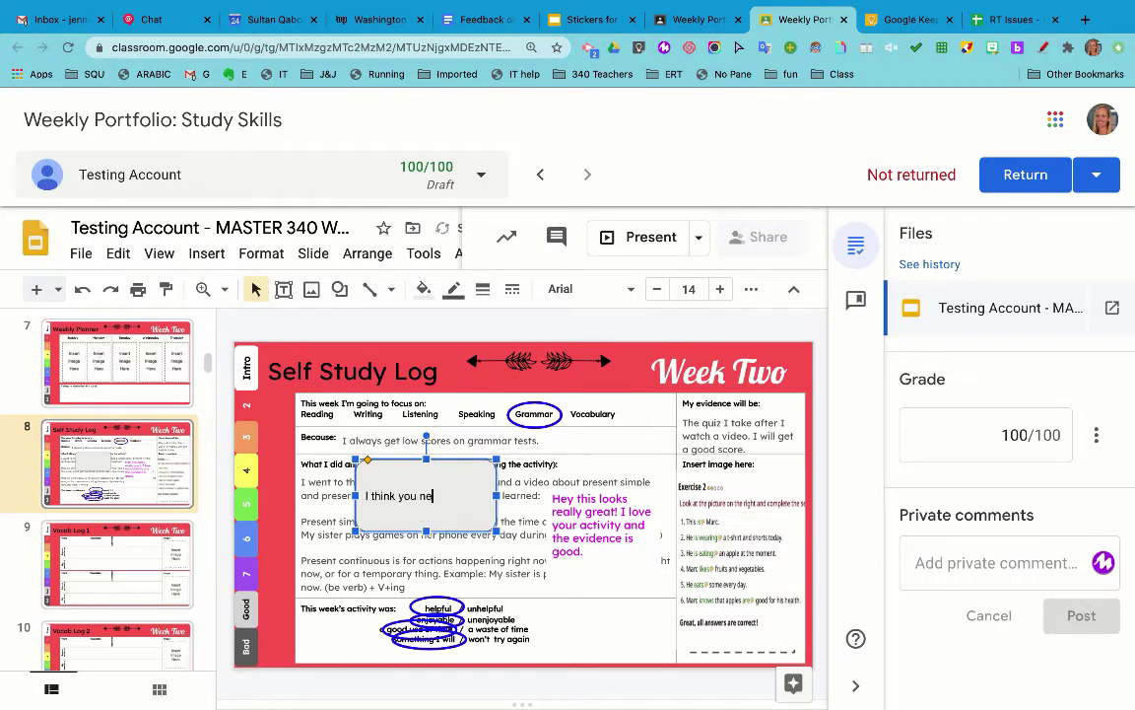
text(on your vocabul)
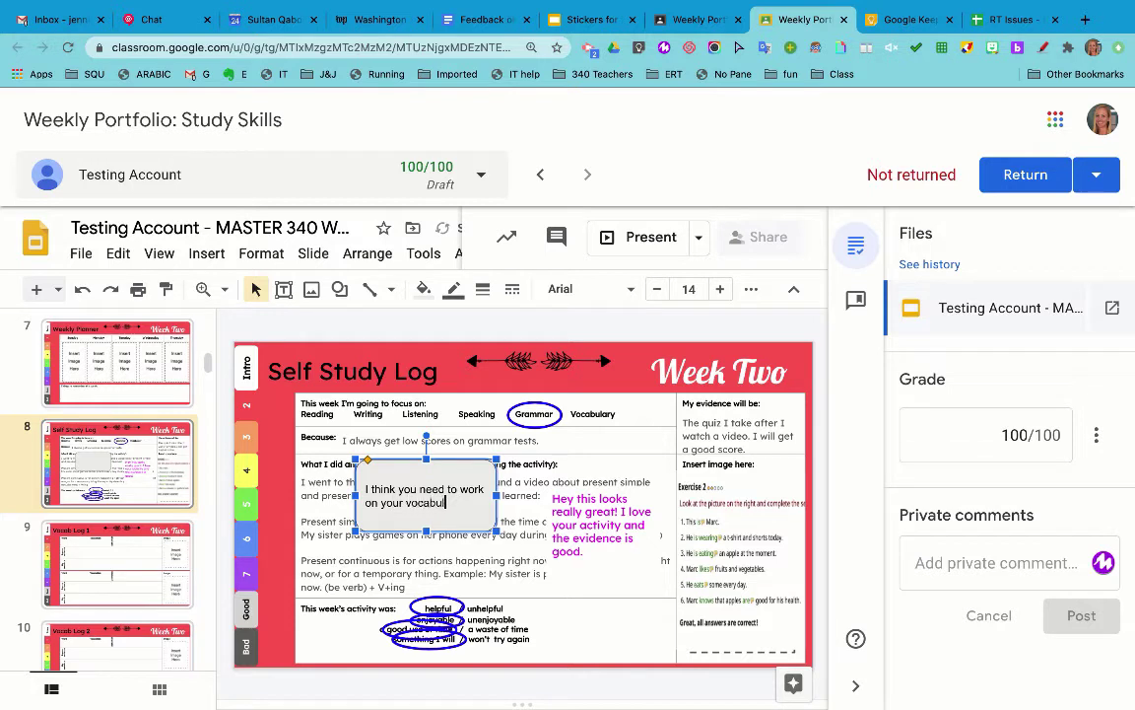
text(xt time.)
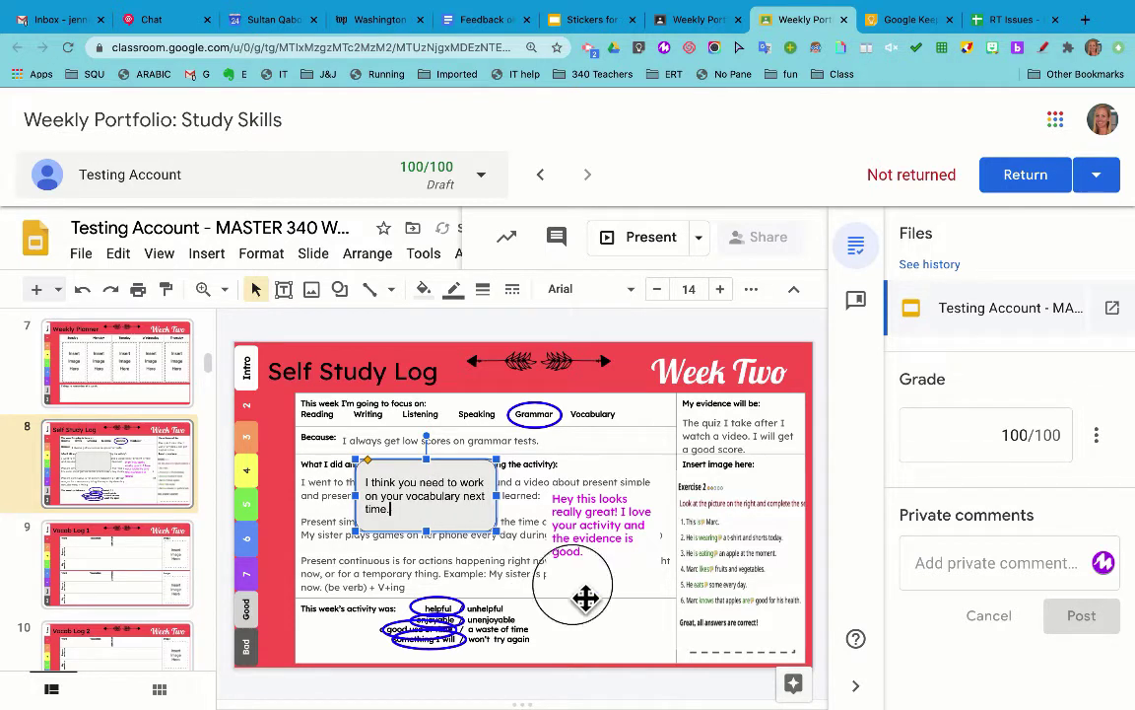
click(583, 592)
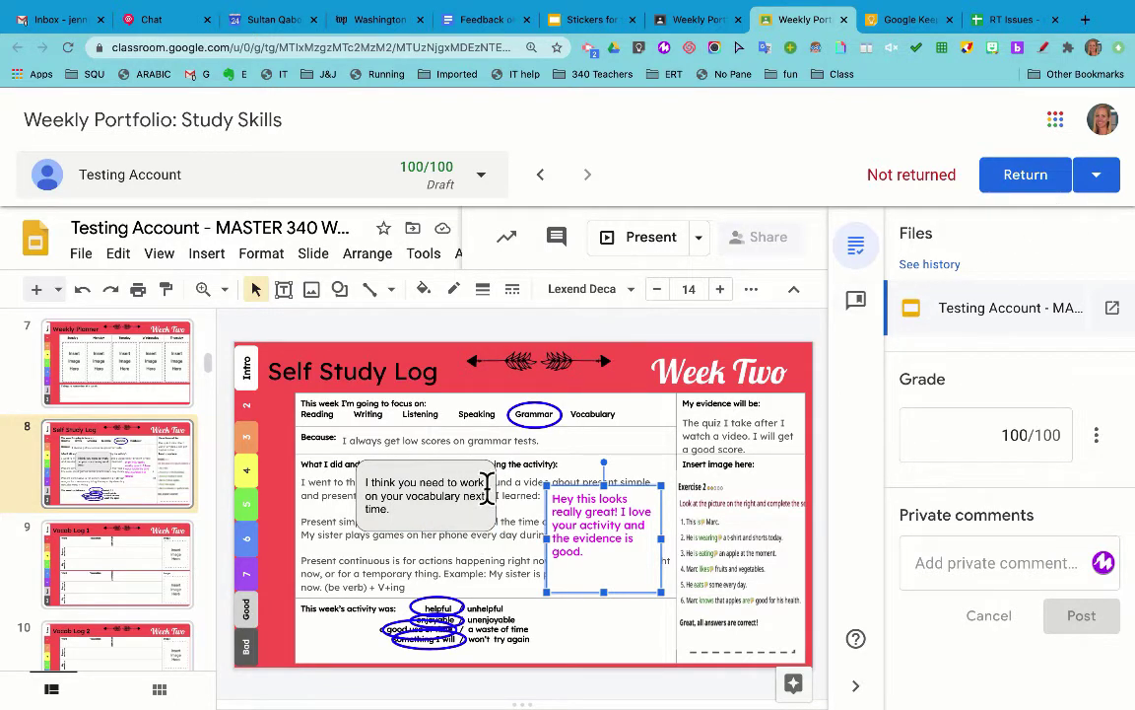
drag(500, 476, 425, 500)
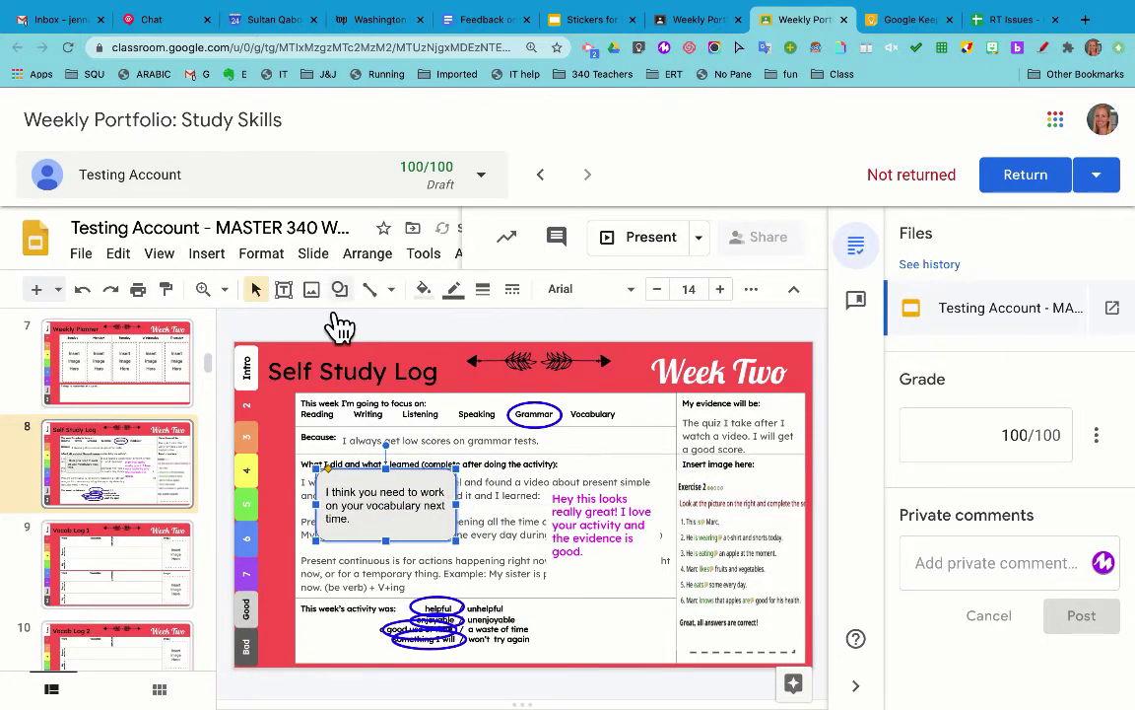
Shift the grey rounded rectangle and the magenta text box partly above the slide's upper edge, resizing the text box to fit its text.
click(226, 291)
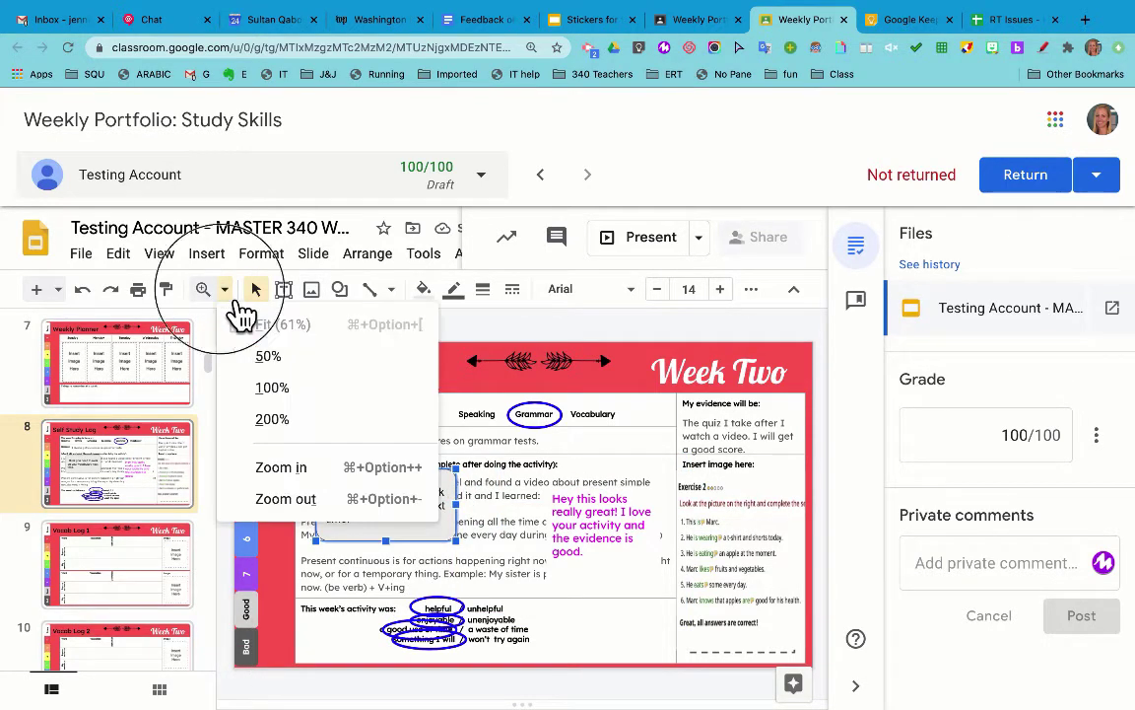
click(268, 356)
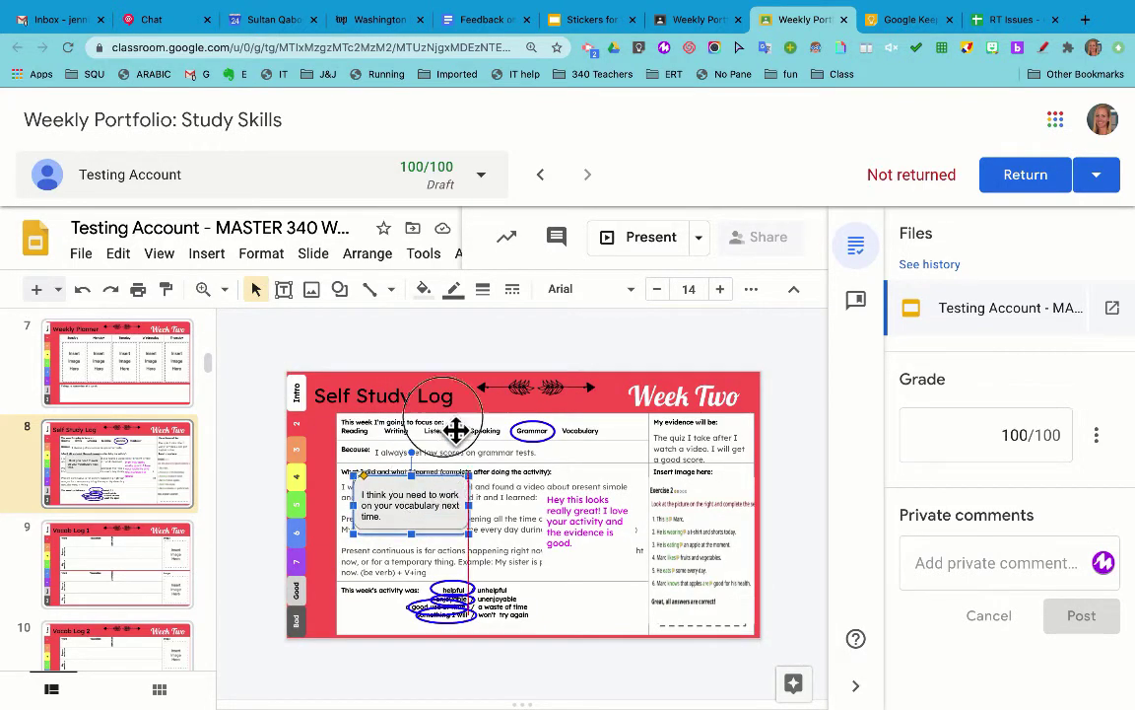
drag(455, 430, 466, 345)
click(603, 500)
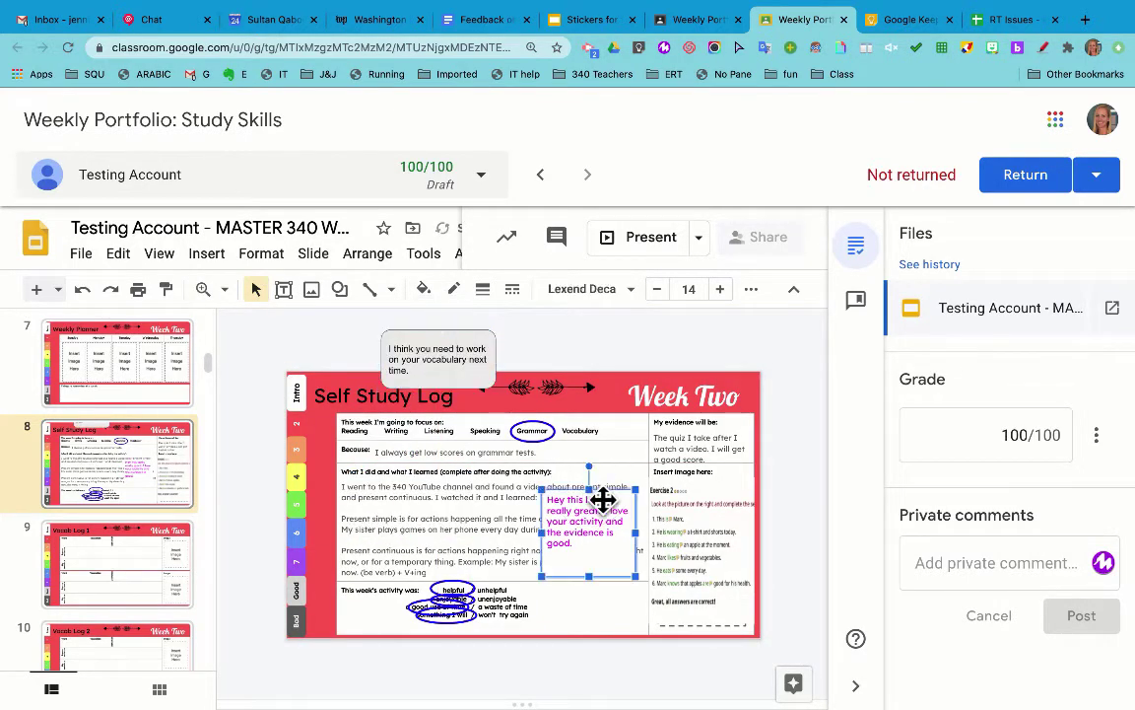
drag(596, 490, 646, 345)
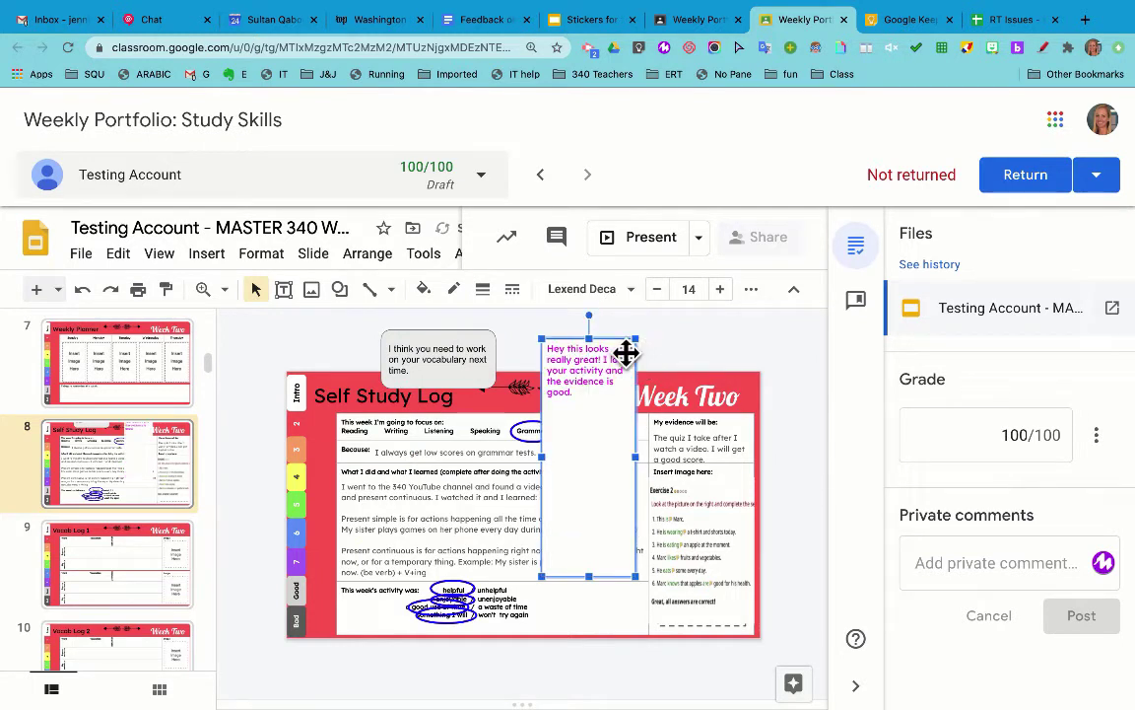
drag(592, 582, 613, 424)
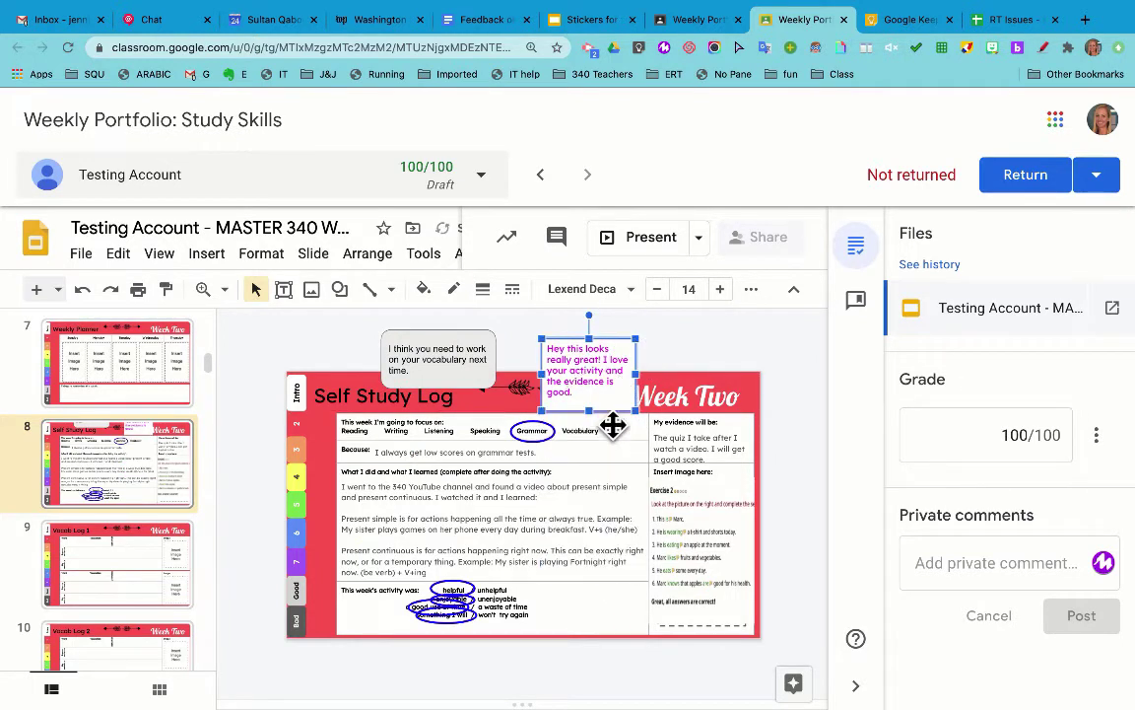
Move the magenta text box back over the evidence image's edge and the grey rectangle onto the activity description, and deselect everything.
drag(626, 352, 679, 512)
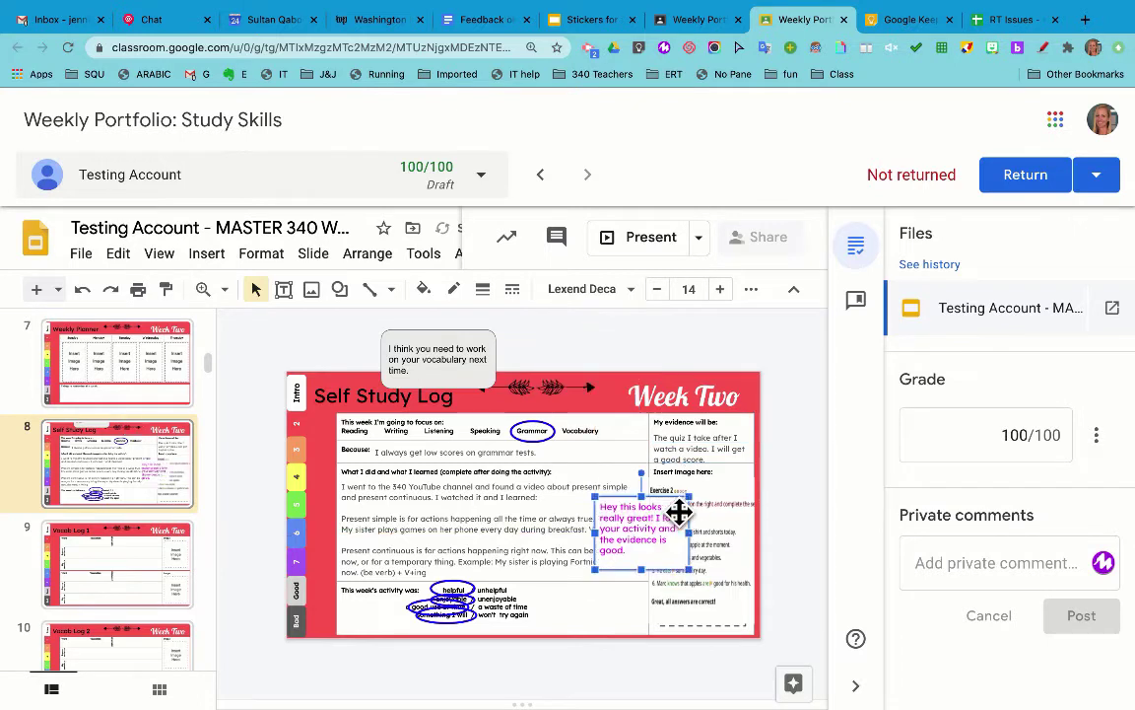
drag(501, 372, 505, 529)
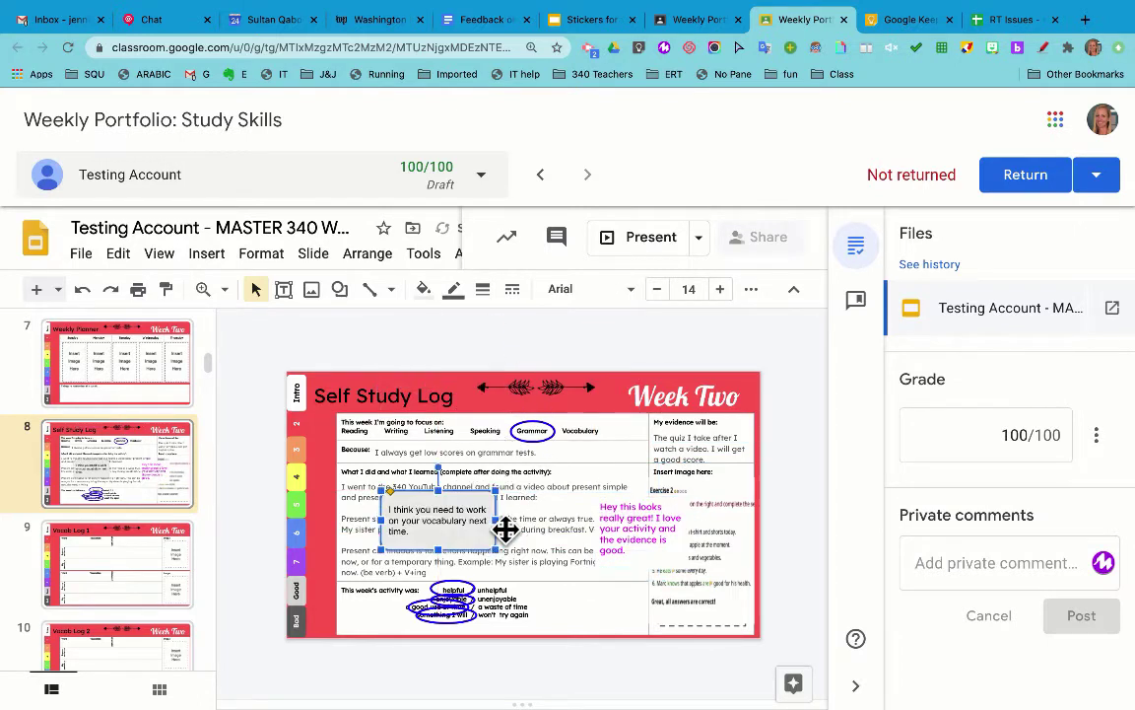
click(565, 605)
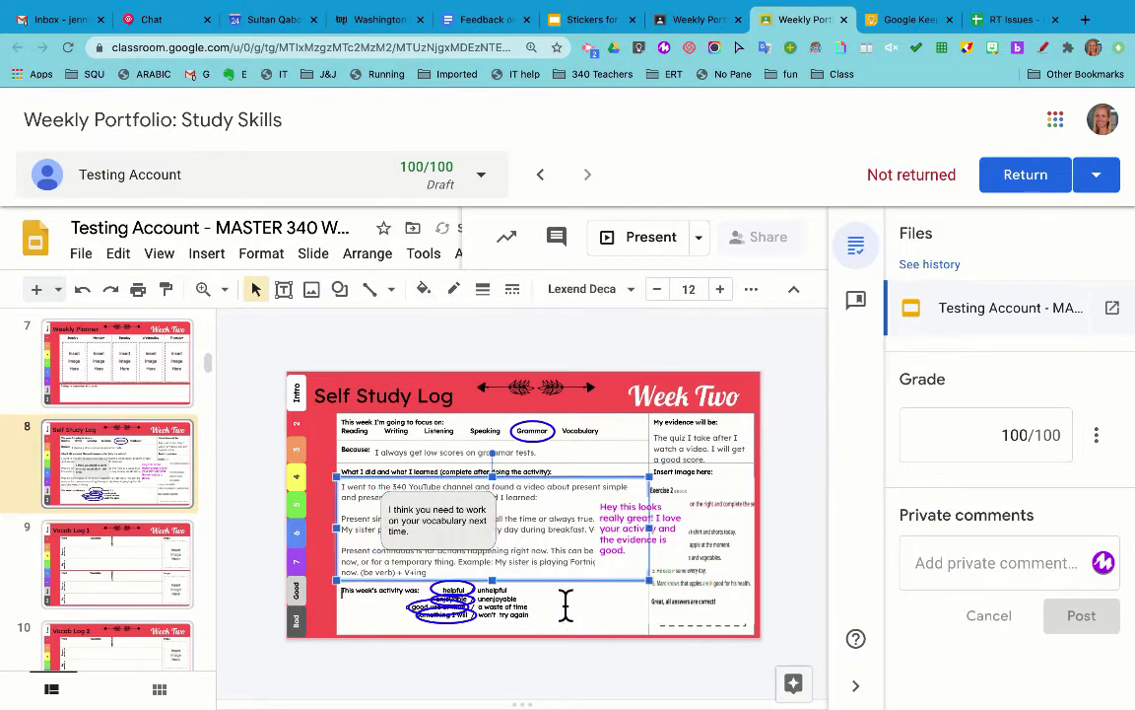
click(646, 363)
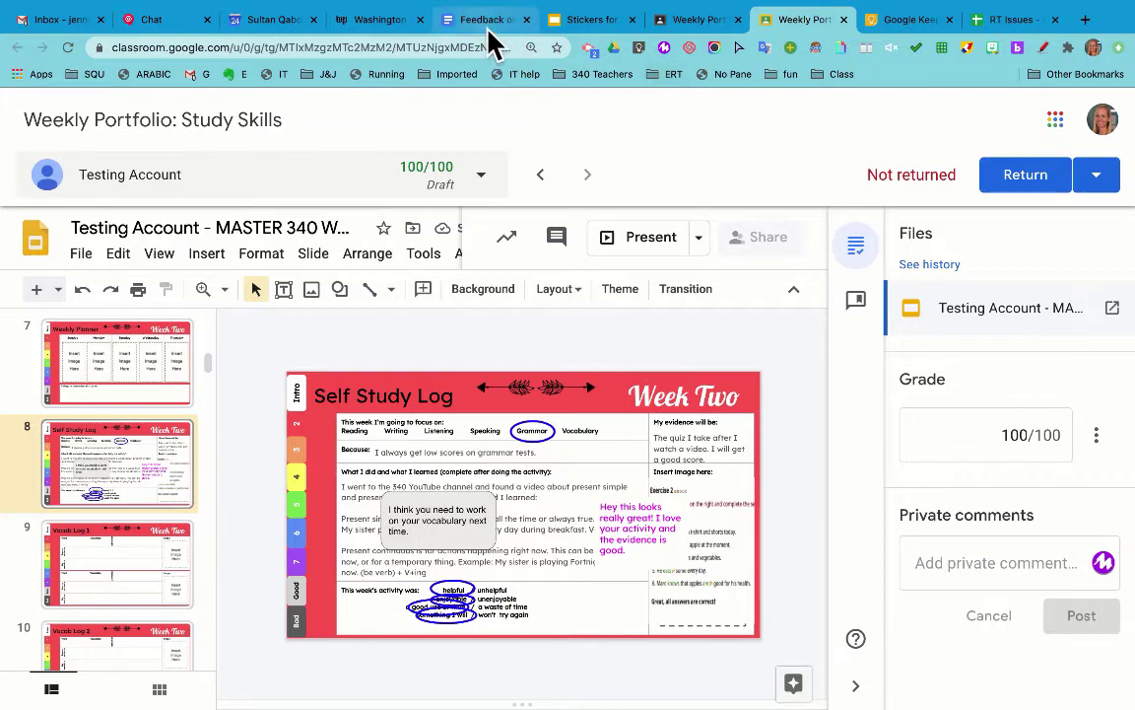